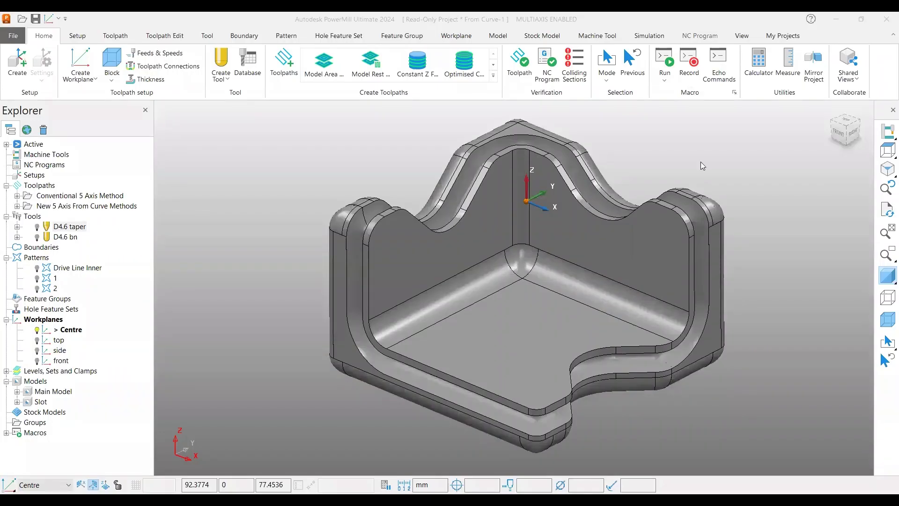
pyautogui.keyDown('shift'); pyautogui.moveTo(547, 237); pyautogui.dragTo(531, 246, button='middle'); pyautogui.keyUp('shift')
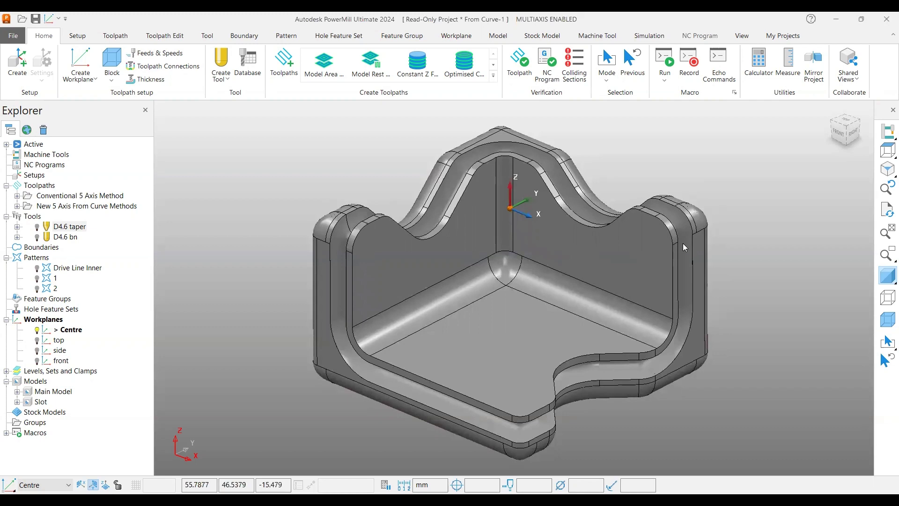
pyautogui.moveTo(525, 317)
pyautogui.mouseDown(button='middle')
pyautogui.moveTo(608, 319)
pyautogui.moveTo(696, 296)
pyautogui.moveTo(578, 313)
pyautogui.moveTo(320, 305)
pyautogui.moveTo(521, 302)
pyautogui.mouseUp(button='middle')
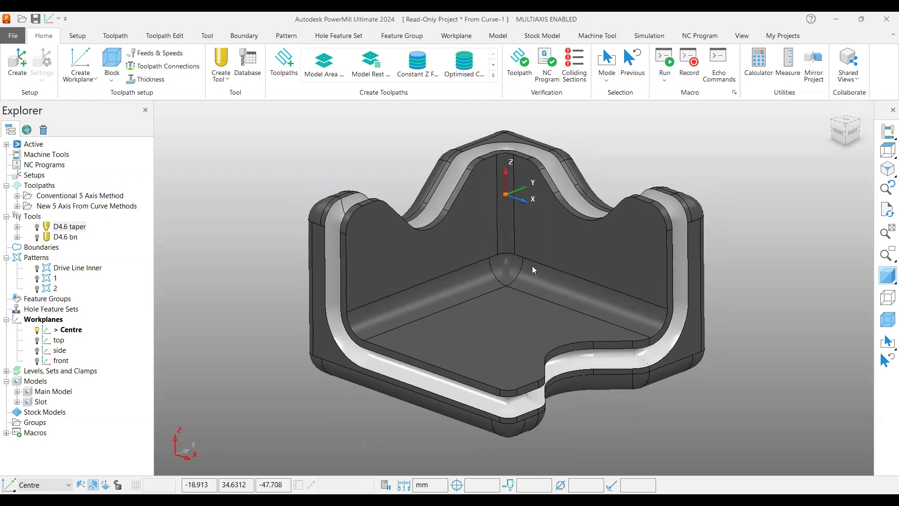
pyautogui.moveTo(531, 263); pyautogui.dragTo(527, 284, button='middle')
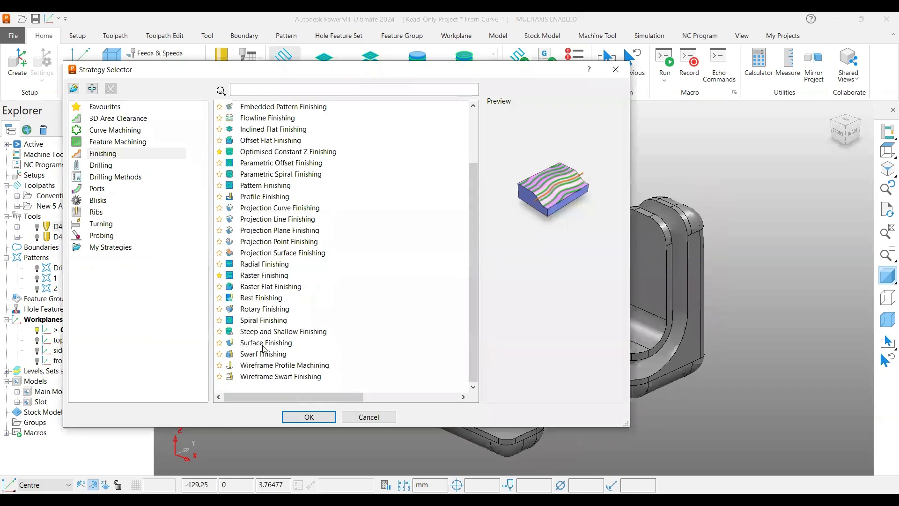
# Create a Surface Finishing toolpath named 1 and assign the D4.6 taper tool to it
pyautogui.click(262, 345)
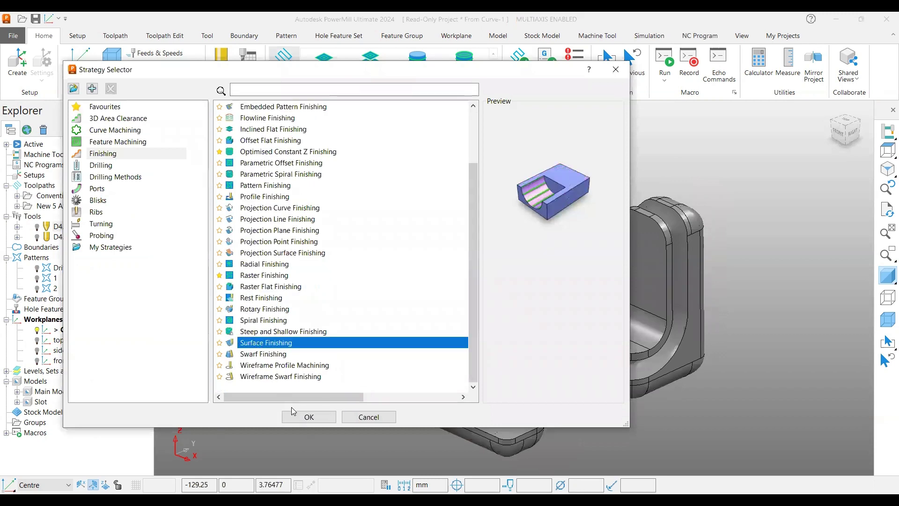
pyautogui.click(298, 412)
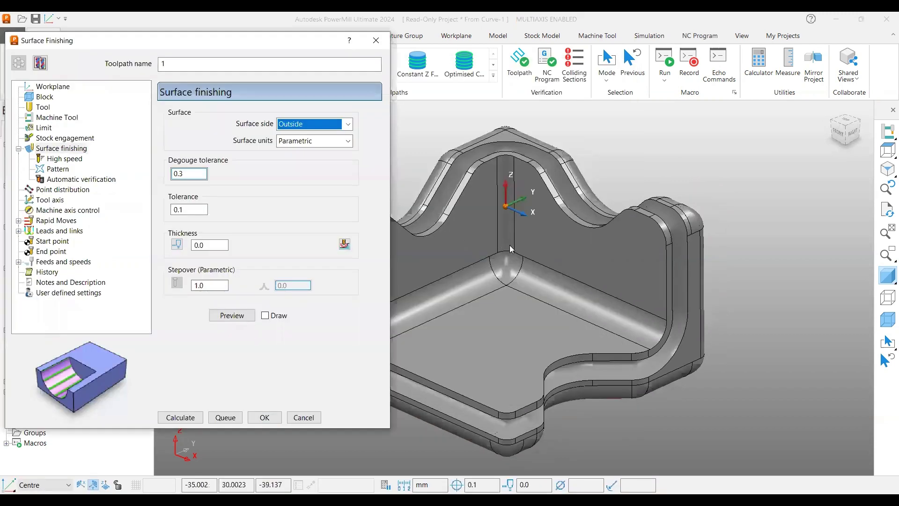
pyautogui.keyDown('shift'); pyautogui.moveTo(510, 246); pyautogui.dragTo(624, 251, button='middle'); pyautogui.keyUp('shift')
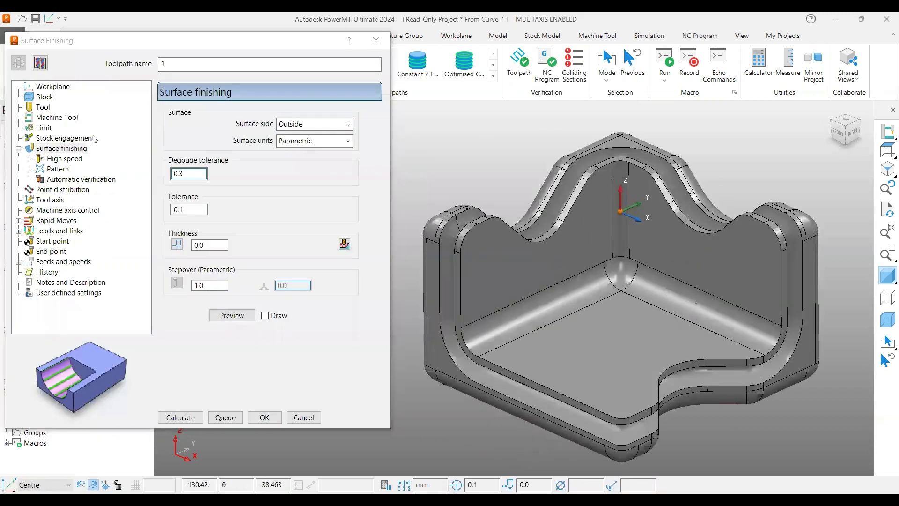
pyautogui.click(261, 114)
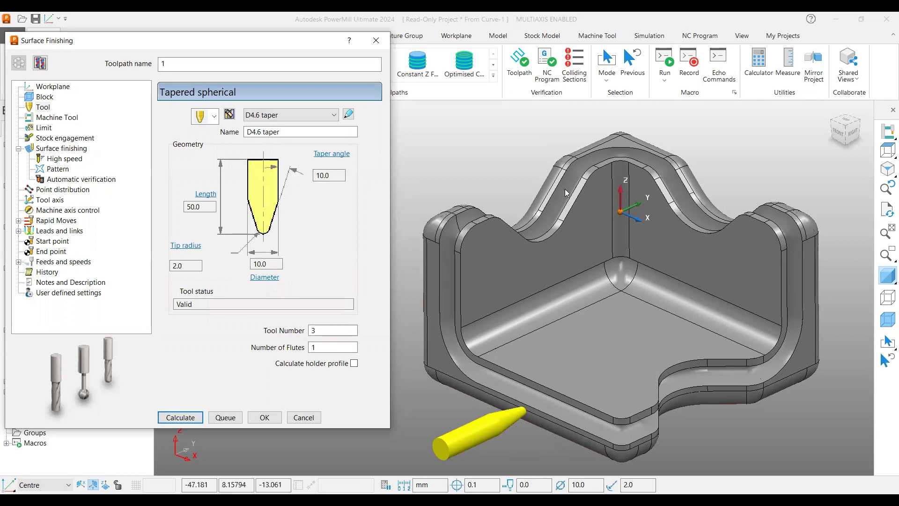
# Review the toolpath's surface units, stepover and pattern limits, and preview the pattern with drawing enabled
pyautogui.click(67, 150)
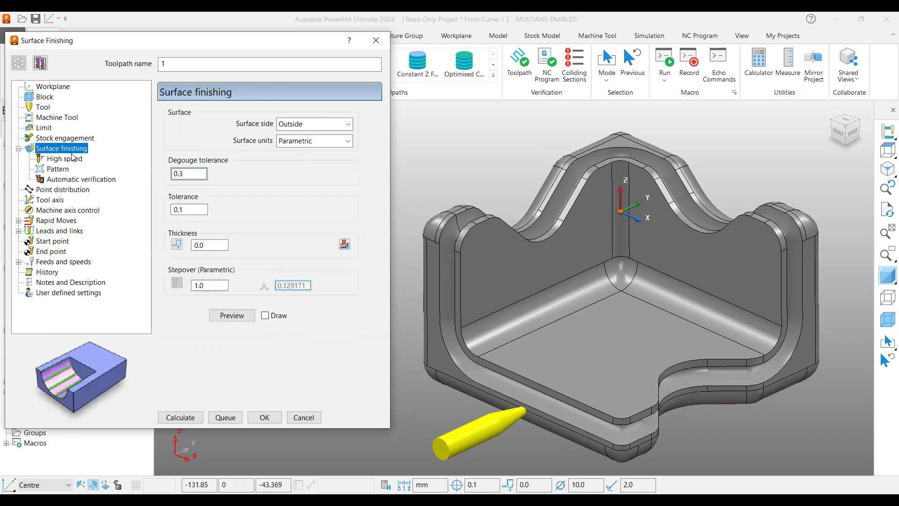
pyautogui.click(294, 142)
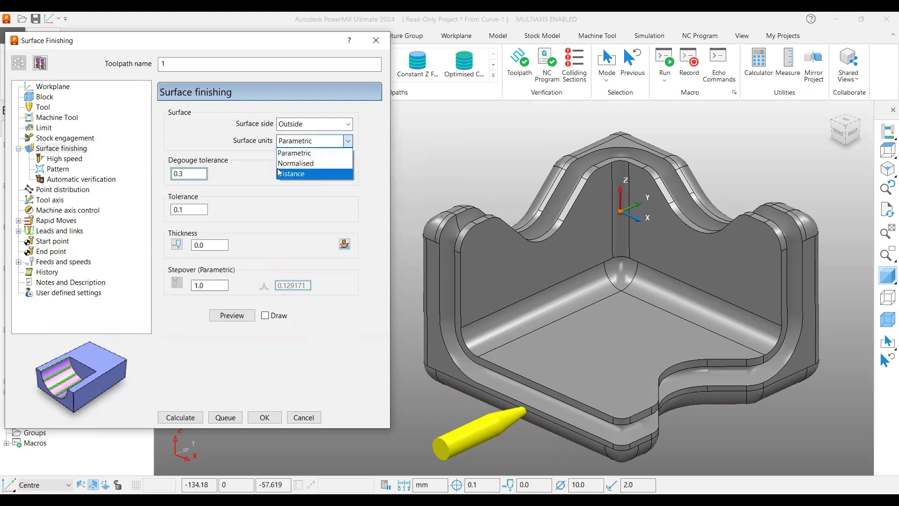
pyautogui.click(246, 152)
pyautogui.doubleClick(204, 286)
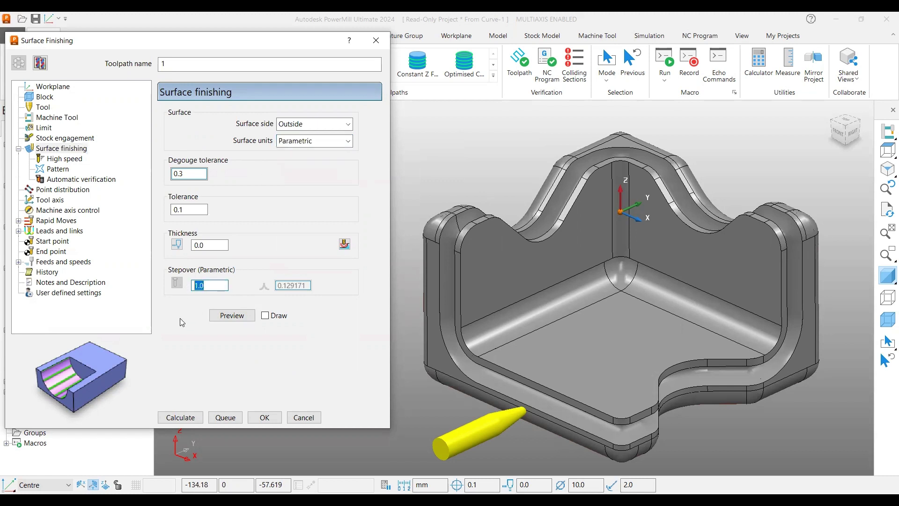
pyautogui.click(61, 170)
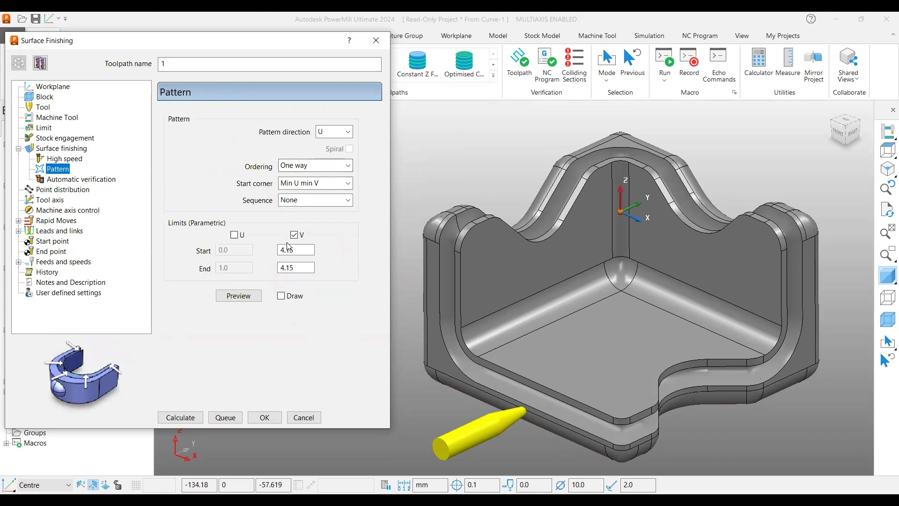
pyautogui.click(237, 296)
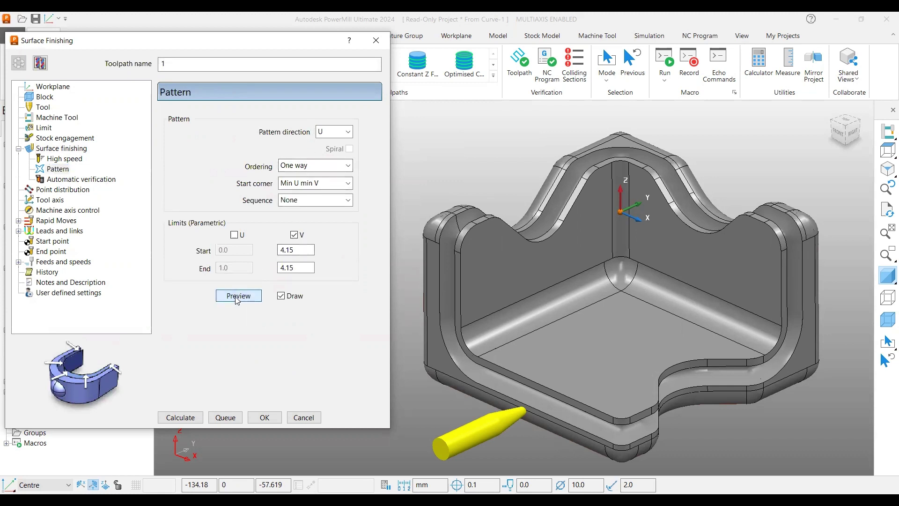
pyautogui.click(281, 296)
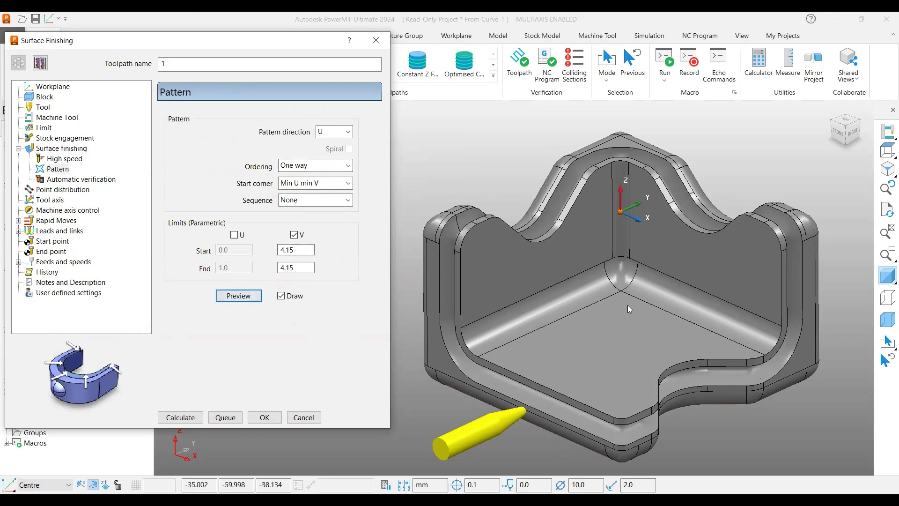
# Examine the slot and the block around the part from several angles, showing and hiding the block
pyautogui.moveTo(465, 317); pyautogui.dragTo(528, 293, button='middle')
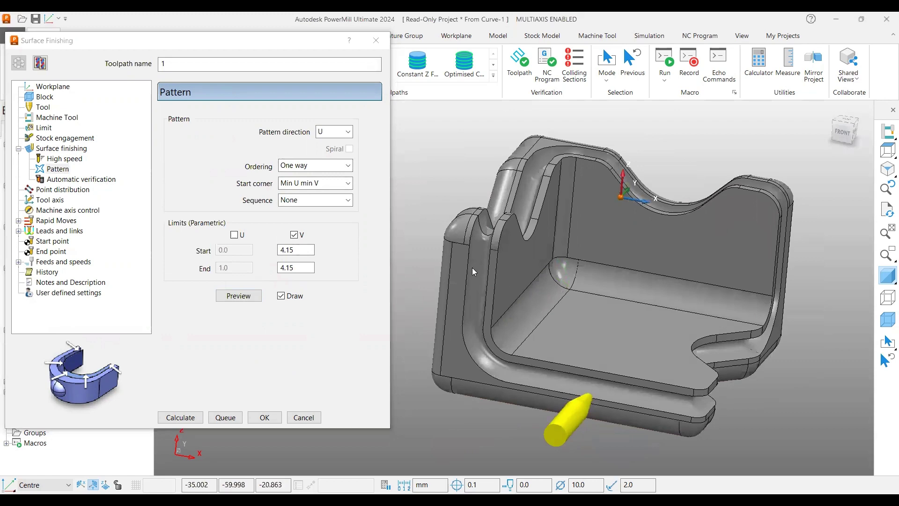
pyautogui.scroll(2, 485, 208)
pyautogui.click(883, 322)
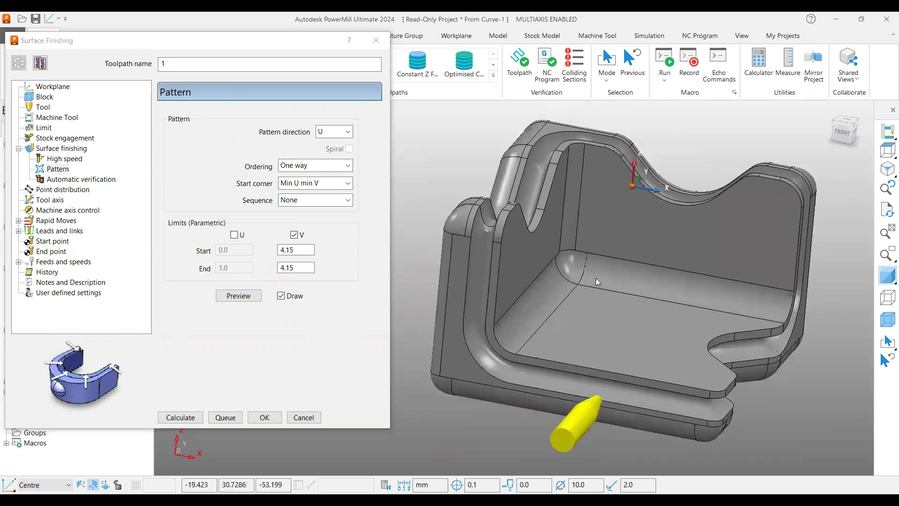
pyautogui.click(886, 322)
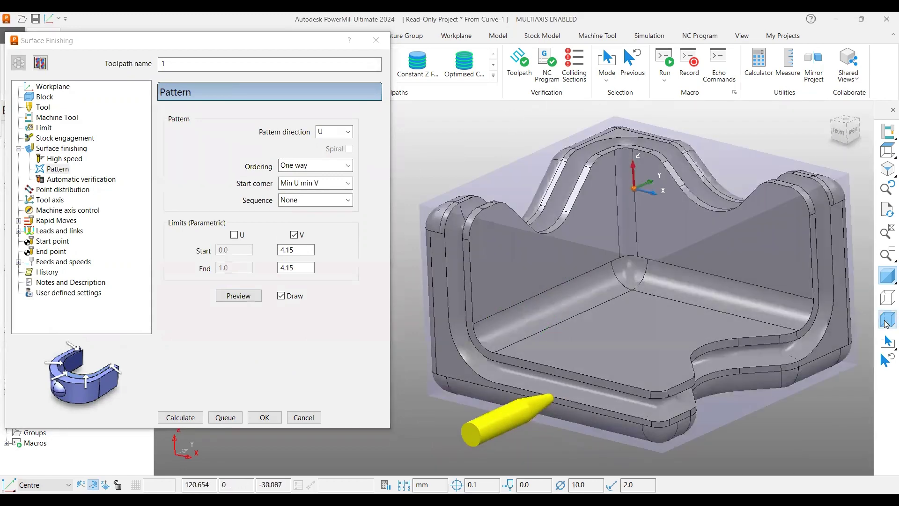
pyautogui.click(886, 323)
pyautogui.scroll(-2, 674, 293)
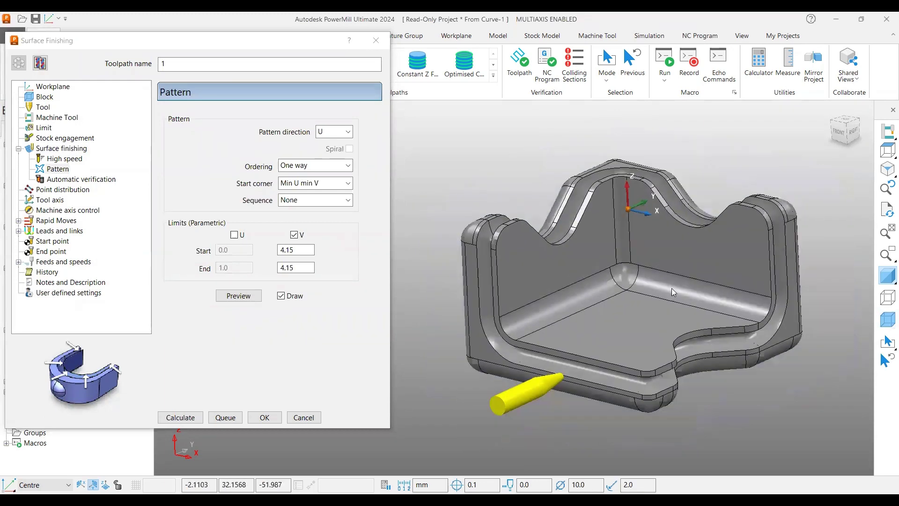
pyautogui.moveTo(670, 303); pyautogui.dragTo(619, 348, button='middle')
pyautogui.moveTo(627, 300); pyautogui.dragTo(624, 293, button='middle')
# Check the Lead/Lean tool axis settings, select the slot surfaces and calculate the surface finishing toolpath
pyautogui.click(178, 419)
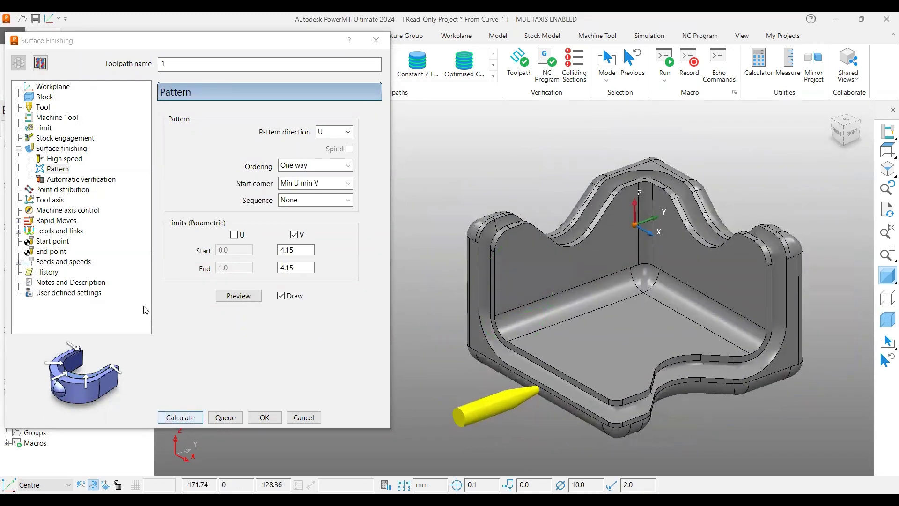
pyautogui.click(54, 201)
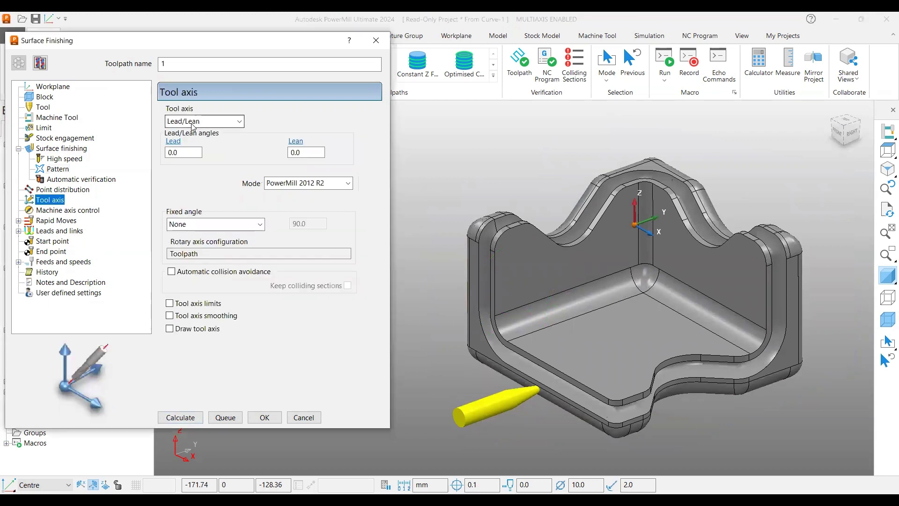
pyautogui.click(177, 419)
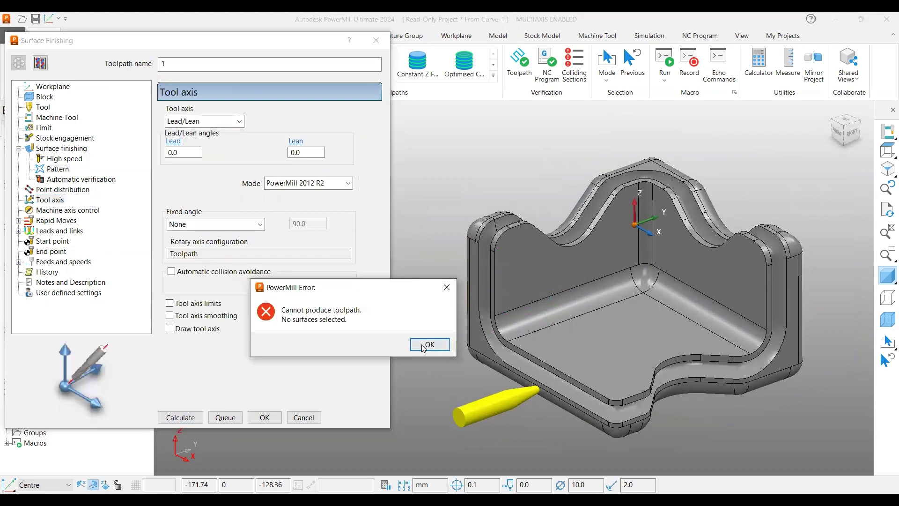
pyautogui.click(430, 344)
pyautogui.hotkey('ctrl', 'a')
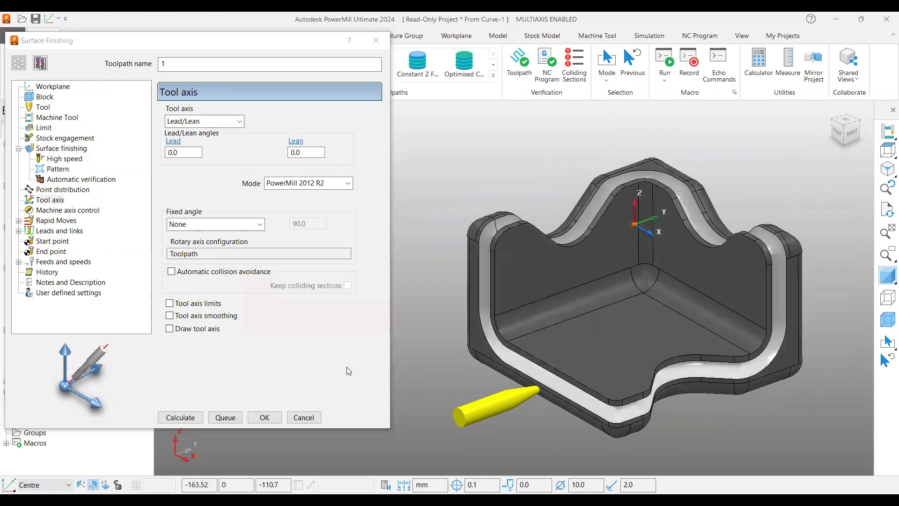
pyautogui.click(180, 418)
# Examine the calculated toolpath along the slot from several angles and close the toolpath settings
pyautogui.scroll(3, 504, 254)
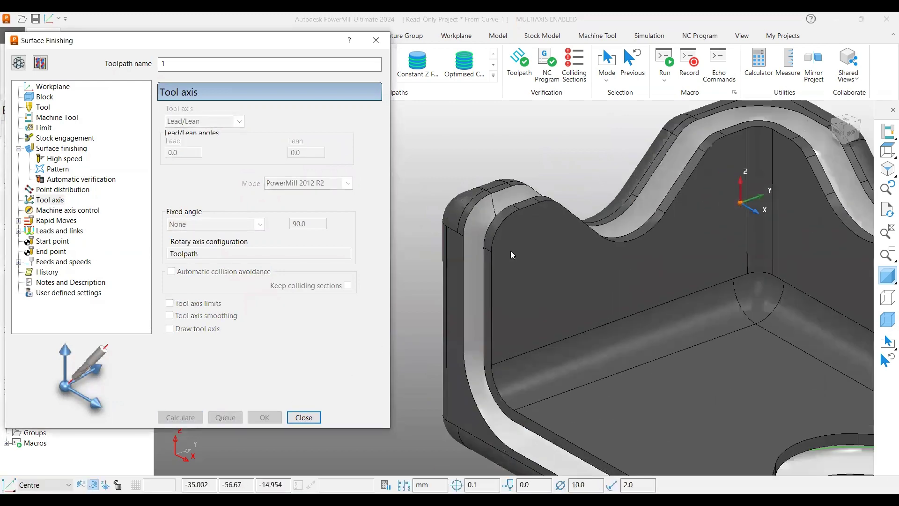
pyautogui.scroll(-3, 519, 267)
pyautogui.scroll(1, 523, 283)
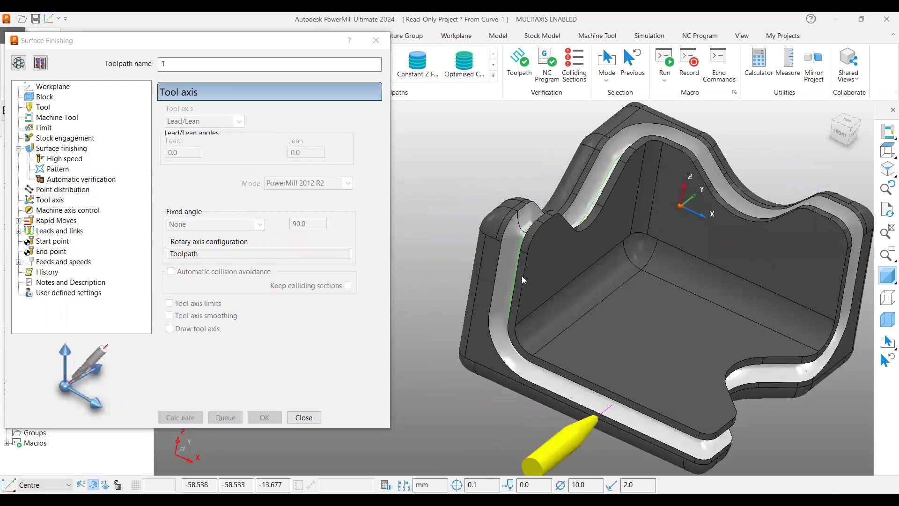
pyautogui.scroll(2, 523, 283)
pyautogui.moveTo(523, 283); pyautogui.dragTo(542, 275, button='middle')
pyautogui.scroll(-2, 543, 277)
pyautogui.moveTo(598, 320); pyautogui.dragTo(454, 358, button='middle')
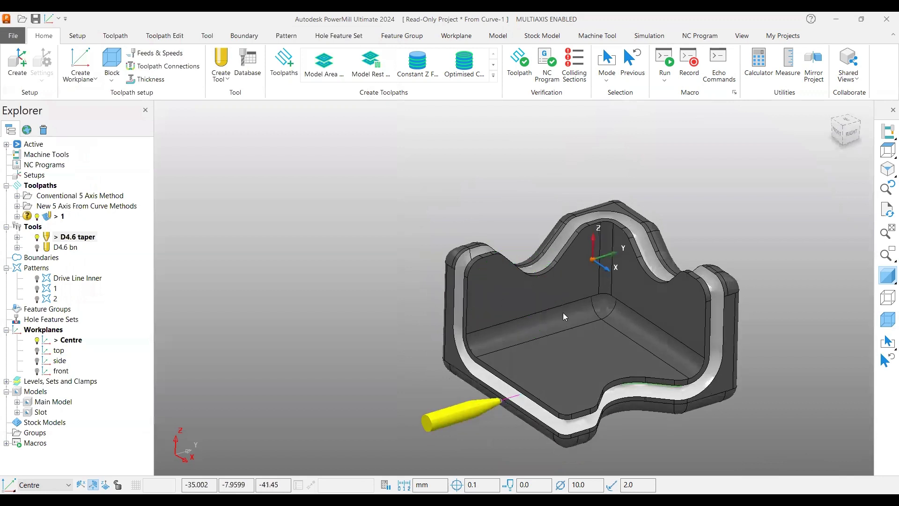
pyautogui.keyDown('shift'); pyautogui.moveTo(566, 316); pyautogui.dragTo(498, 289, button='middle'); pyautogui.keyUp('shift')
pyautogui.moveTo(626, 287); pyautogui.dragTo(629, 276, button='middle')
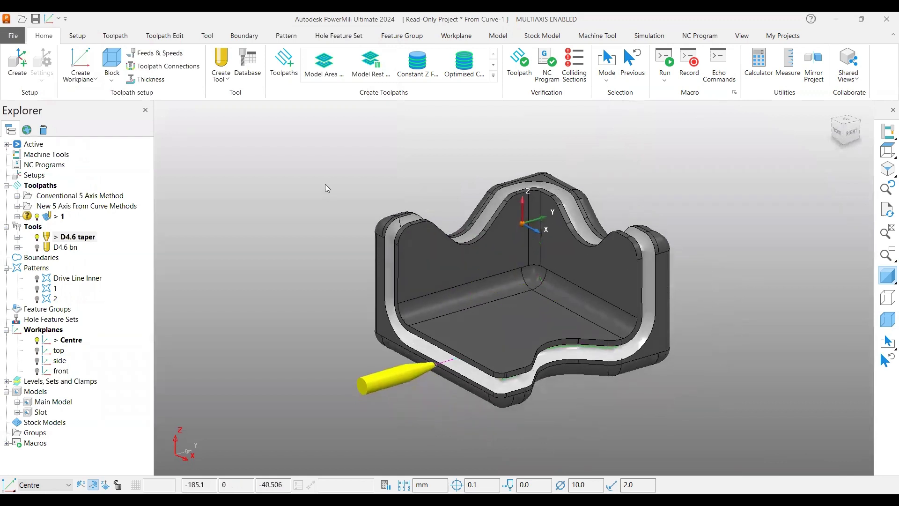
# Simulate toolpath 1 from the start with the D4.6 taper tool and examine the tool's motion along the slot
pyautogui.rightClick(59, 217)
pyautogui.click(112, 120)
pyautogui.click(224, 69)
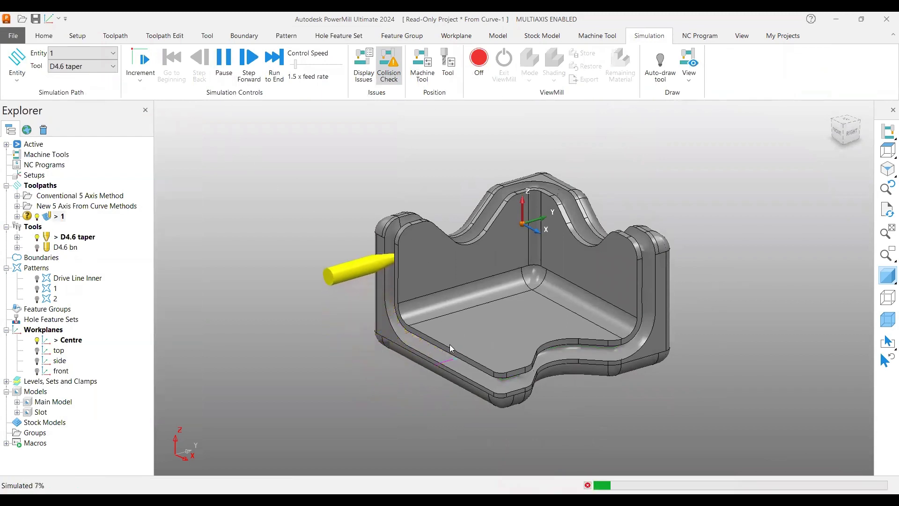
pyautogui.scroll(2, 529, 181)
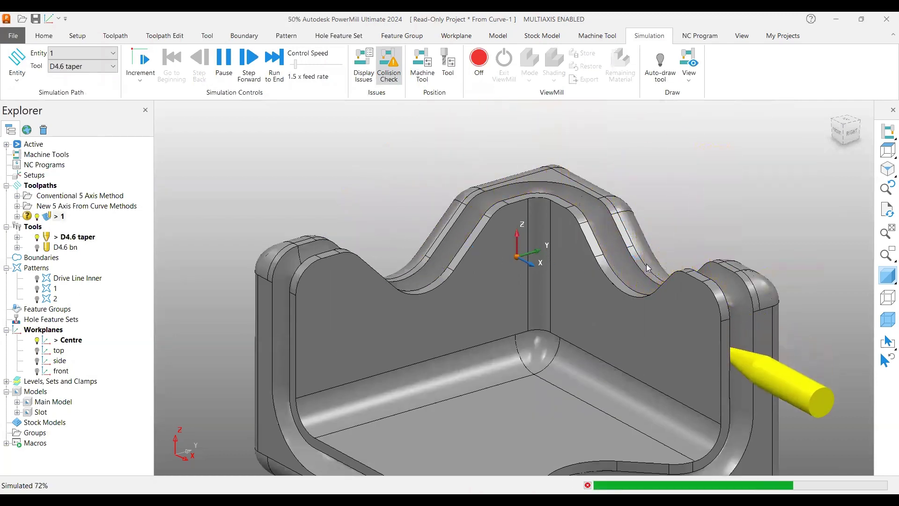
pyautogui.scroll(-3, 619, 228)
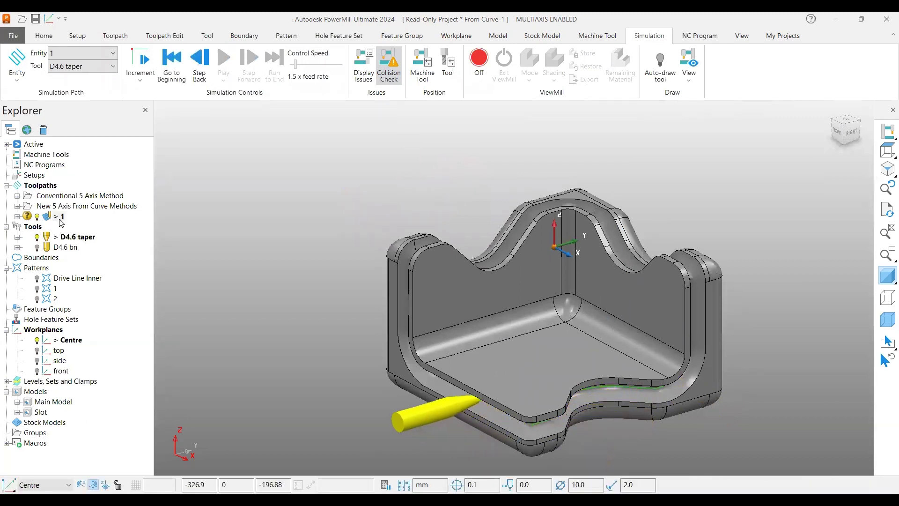
pyautogui.rightClick(63, 220)
pyautogui.click(127, 121)
pyautogui.scroll(-2, 512, 336)
pyautogui.keyDown('shift'); pyautogui.moveTo(583, 324); pyautogui.dragTo(567, 285, button='middle'); pyautogui.keyUp('shift')
pyautogui.scroll(3, 509, 291)
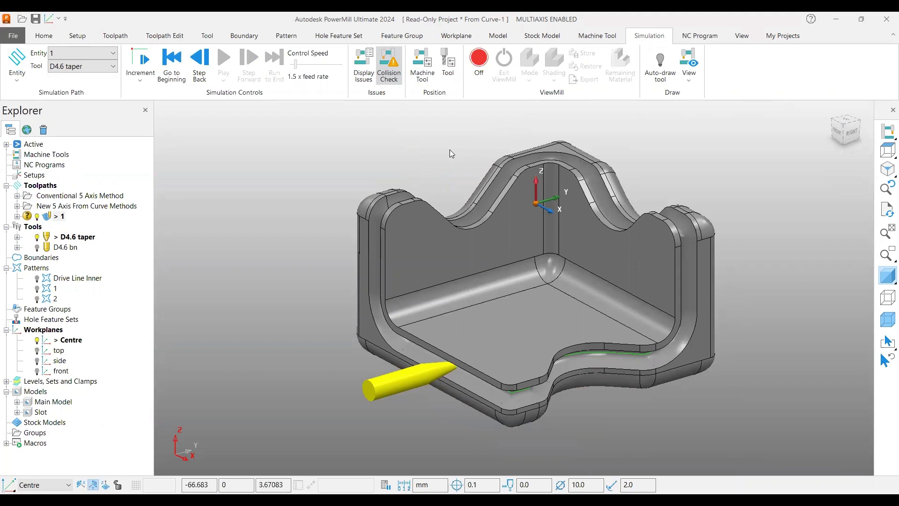
pyautogui.keyDown('shift'); pyautogui.moveTo(456, 215); pyautogui.dragTo(446, 220, button='middle'); pyautogui.keyUp('shift')
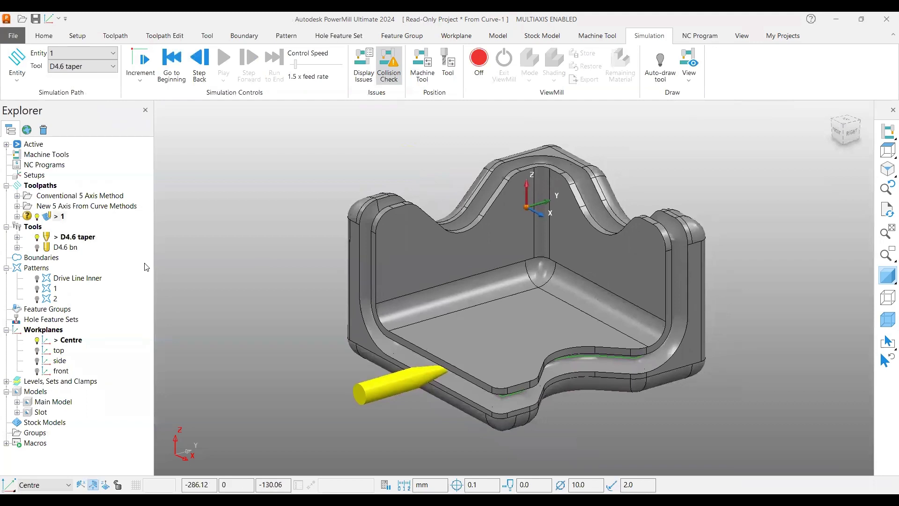
# Activate the Drive Line Inner pattern and pattern 1 in turn, and examine the curves against the slot, including from above
pyautogui.doubleClick(49, 279)
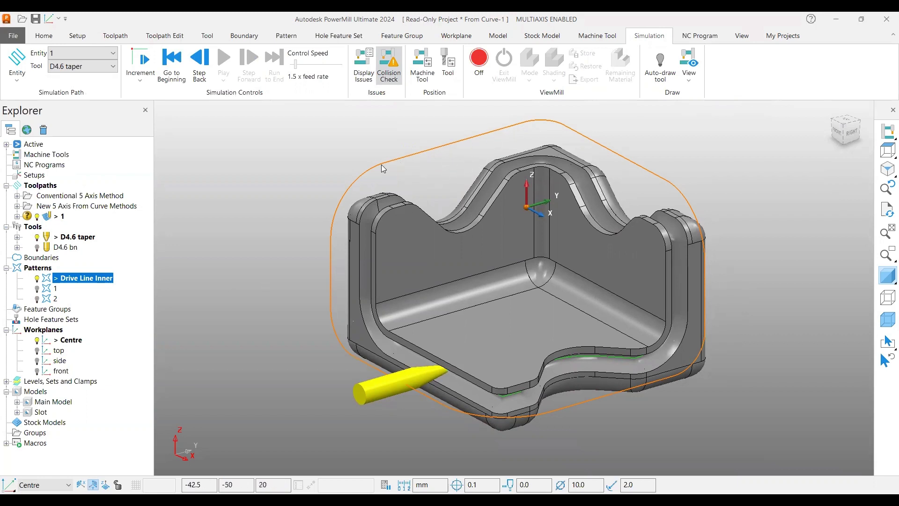
pyautogui.click(400, 127)
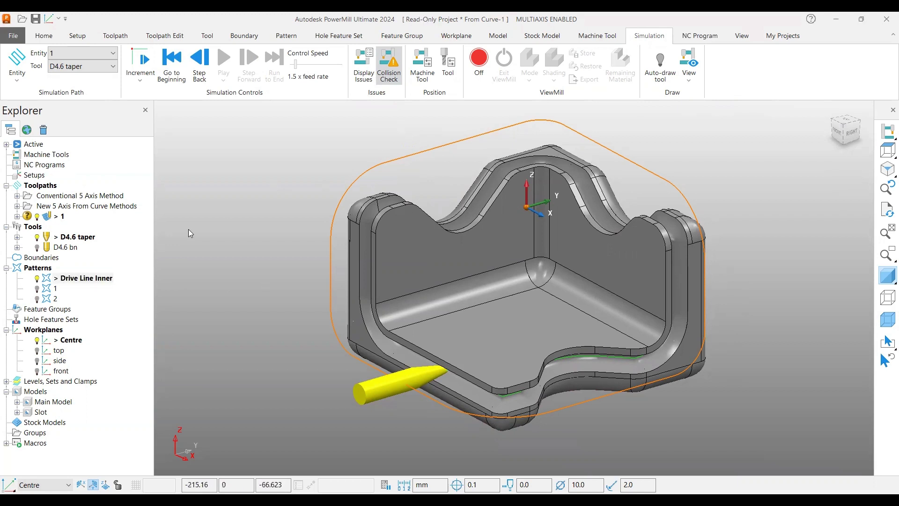
pyautogui.doubleClick(56, 288)
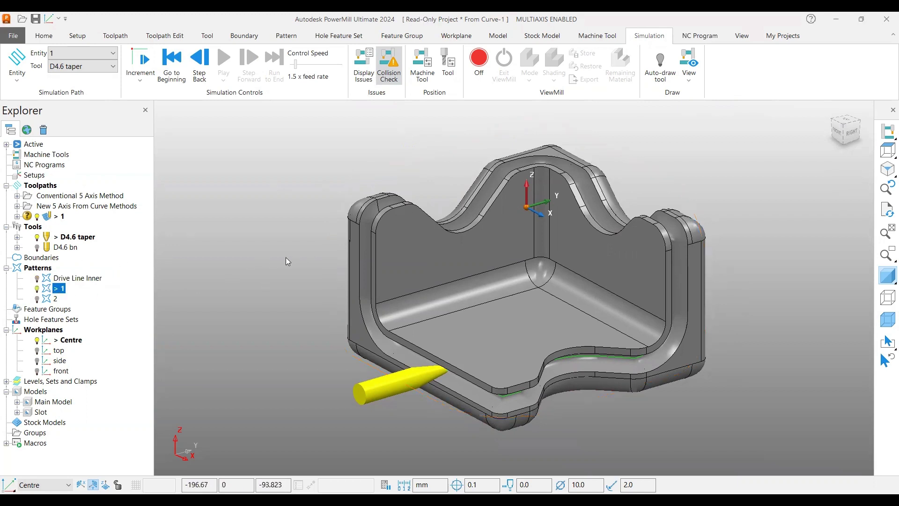
pyautogui.moveTo(575, 234); pyautogui.dragTo(407, 247, button='middle')
pyautogui.scroll(5, 406, 242)
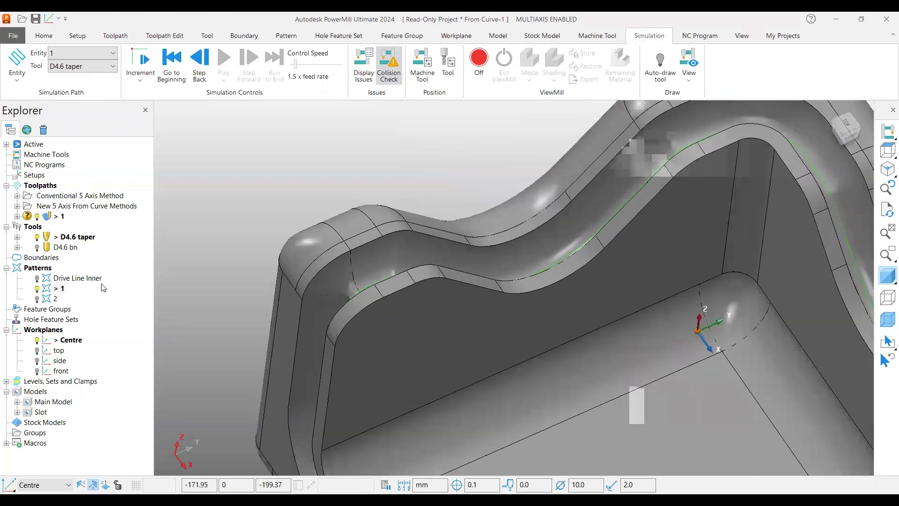
pyautogui.click(887, 137)
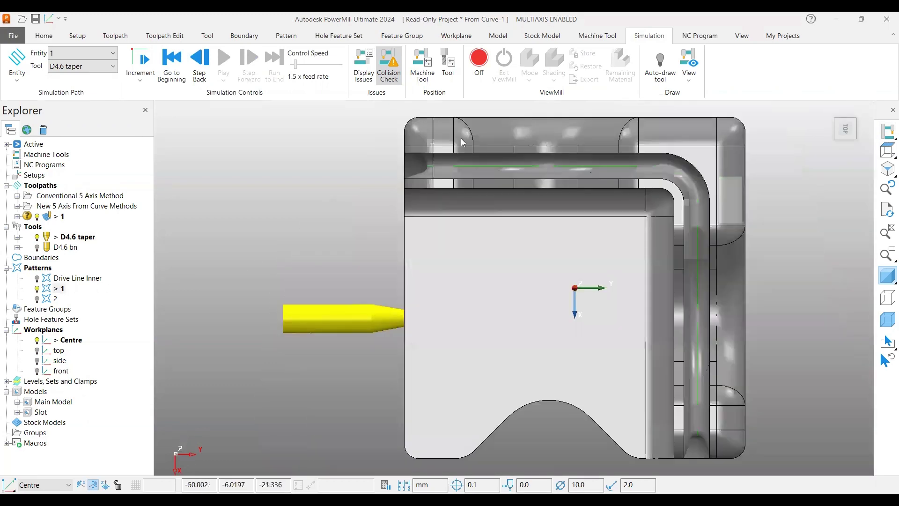
# Draw a straight line in pattern 1 across the slot's width near its open end and accept the curve edits
pyautogui.scroll(5, 459, 138)
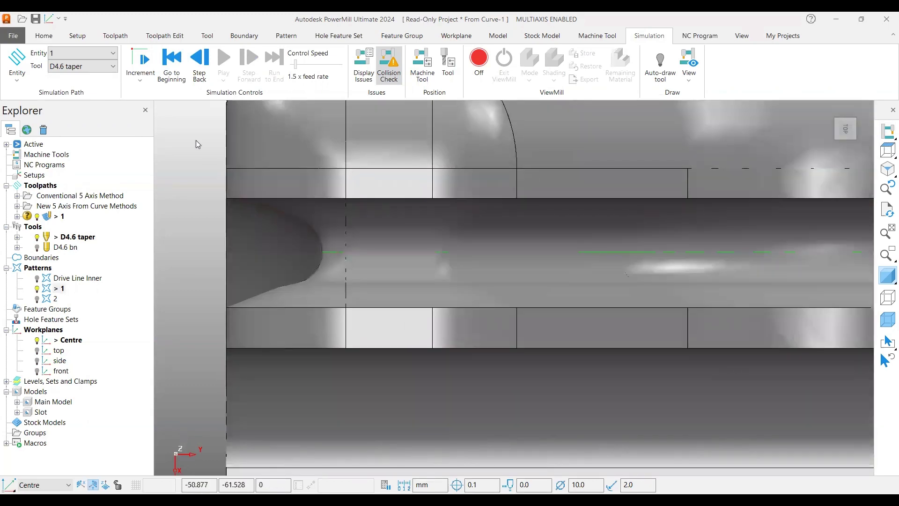
pyautogui.rightClick(58, 291)
pyautogui.click(127, 186)
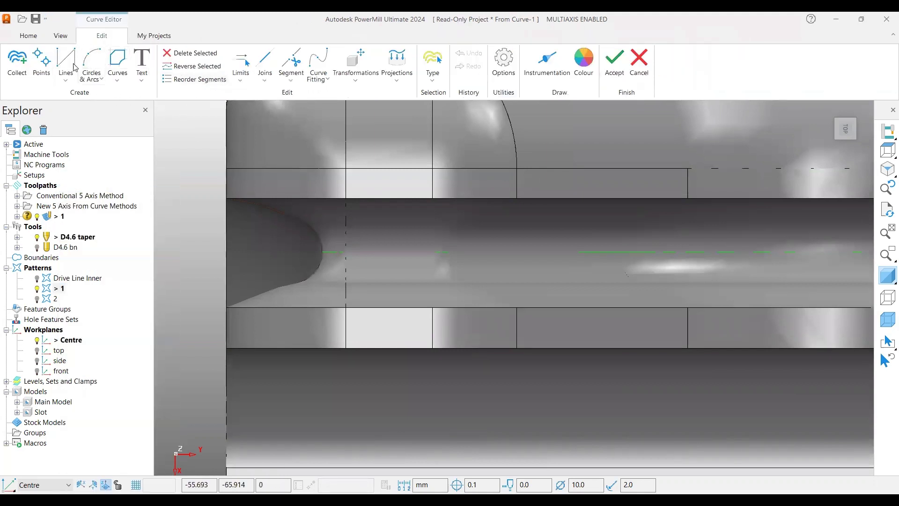
pyautogui.press('l')
pyautogui.click(346, 199)
pyautogui.click(348, 308)
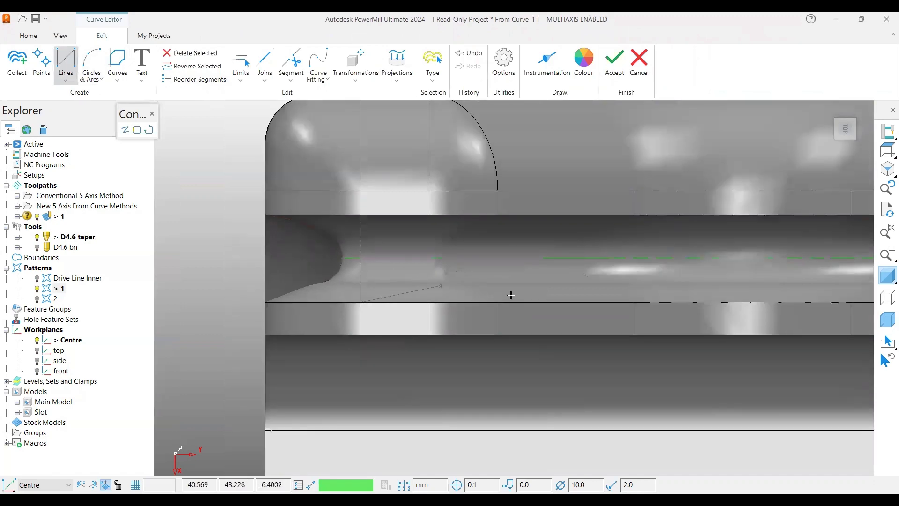
pyautogui.moveTo(570, 306); pyautogui.dragTo(503, 254, button='middle')
pyautogui.scroll(-2, 676, 204)
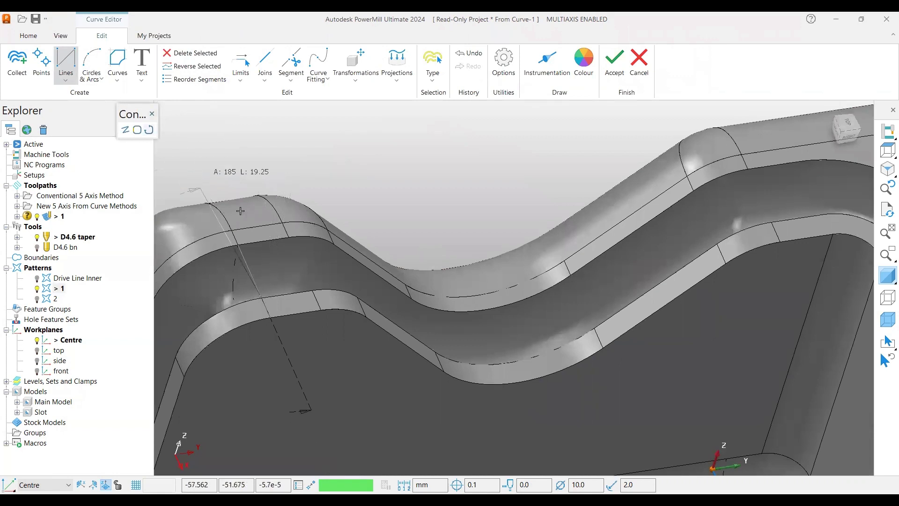
pyautogui.rightClick(263, 256)
pyautogui.click(307, 286)
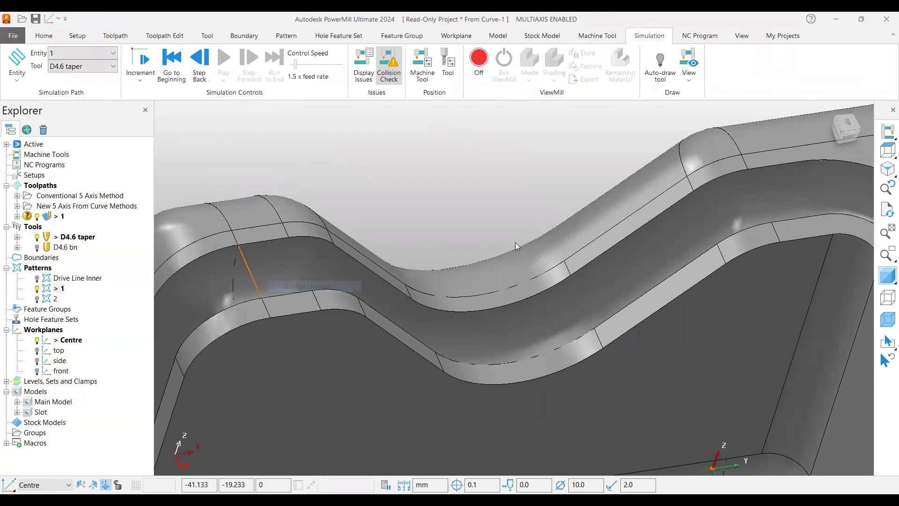
# Add a second straight line to pattern 1 across the slot, just before its rounded corner, and accept the edits
pyautogui.keyDown('shift'); pyautogui.moveTo(560, 234); pyautogui.dragTo(401, 259, button='middle'); pyautogui.keyUp('shift')
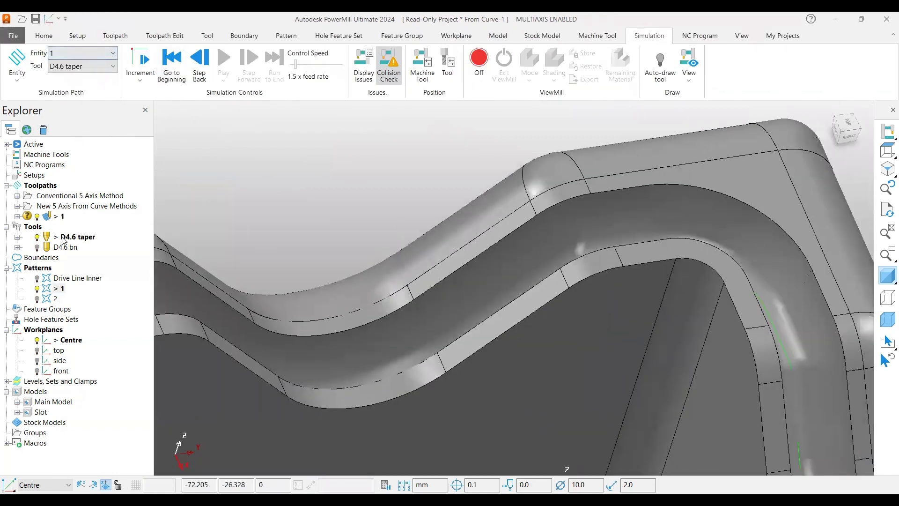
pyautogui.rightClick(59, 298)
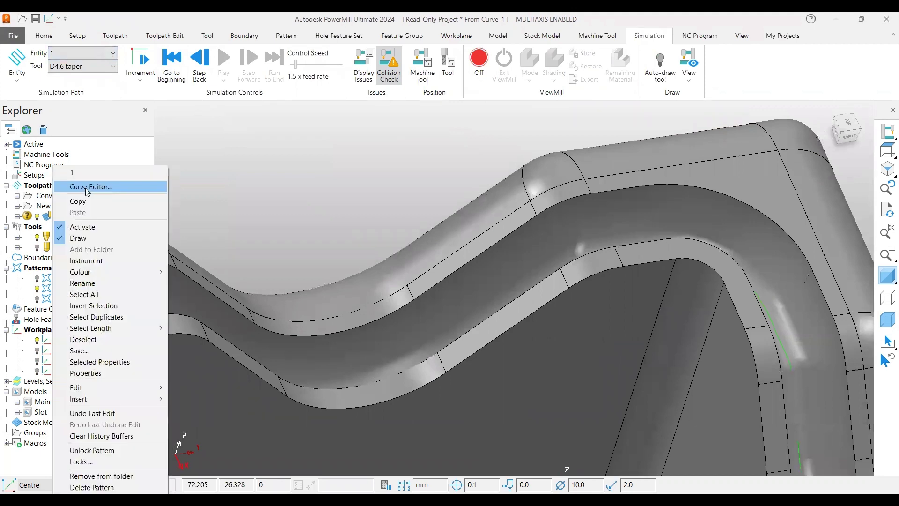
pyautogui.click(87, 187)
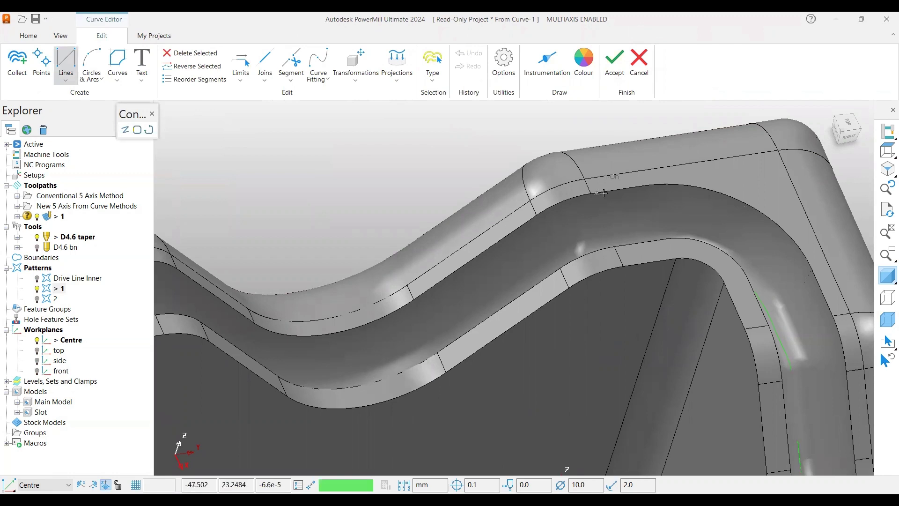
pyautogui.click(595, 197)
pyautogui.click(615, 247)
pyautogui.rightClick(633, 256)
pyautogui.click(656, 281)
pyautogui.keyDown('shift'); pyautogui.moveTo(524, 281); pyautogui.dragTo(667, 257, button='middle'); pyautogui.keyUp('shift')
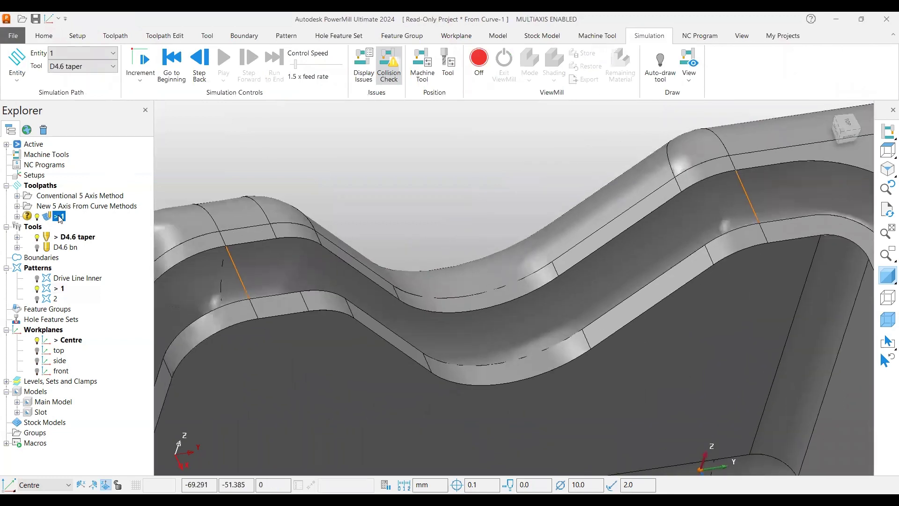
# Connect the midpoints of the two cross lines with a straight line in pattern 1 and accept the edits
pyautogui.rightClick(60, 218)
pyautogui.click(49, 289)
pyautogui.rightClick(49, 289)
pyautogui.click(92, 187)
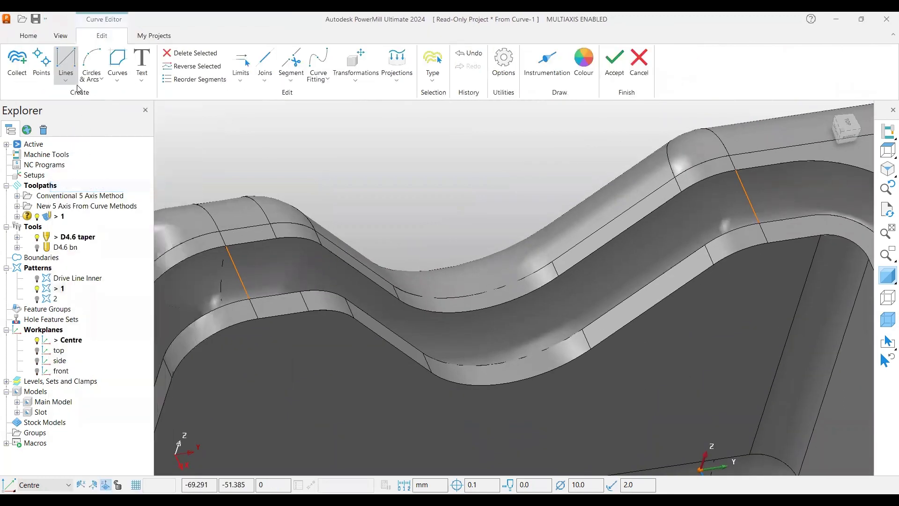
pyautogui.click(65, 65)
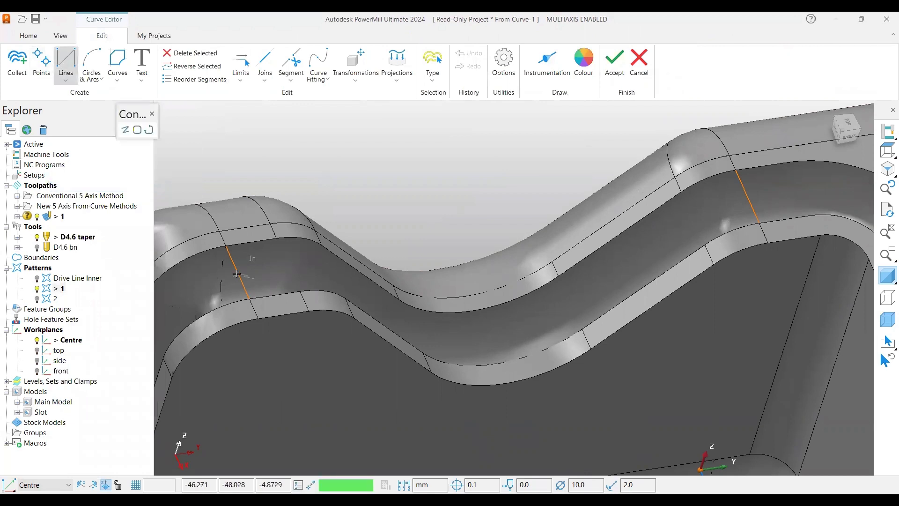
pyautogui.click(240, 271)
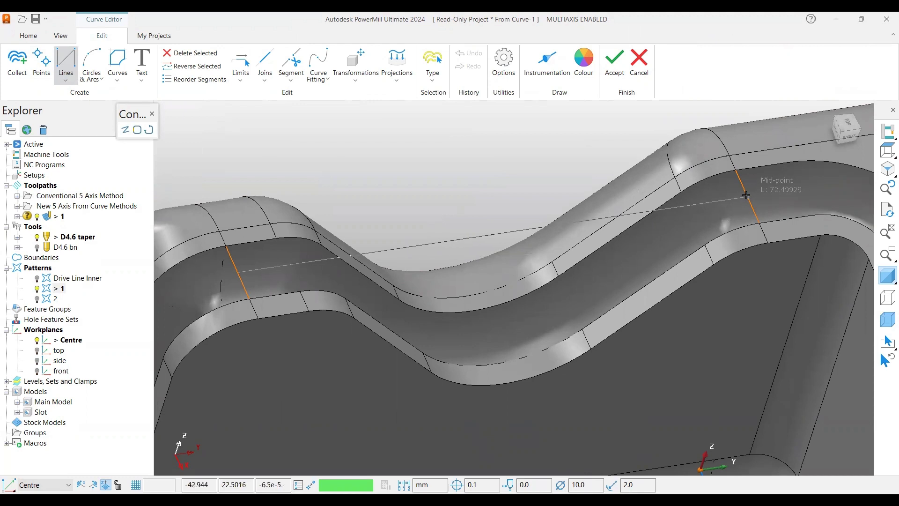
pyautogui.rightClick(727, 219)
pyautogui.click(768, 241)
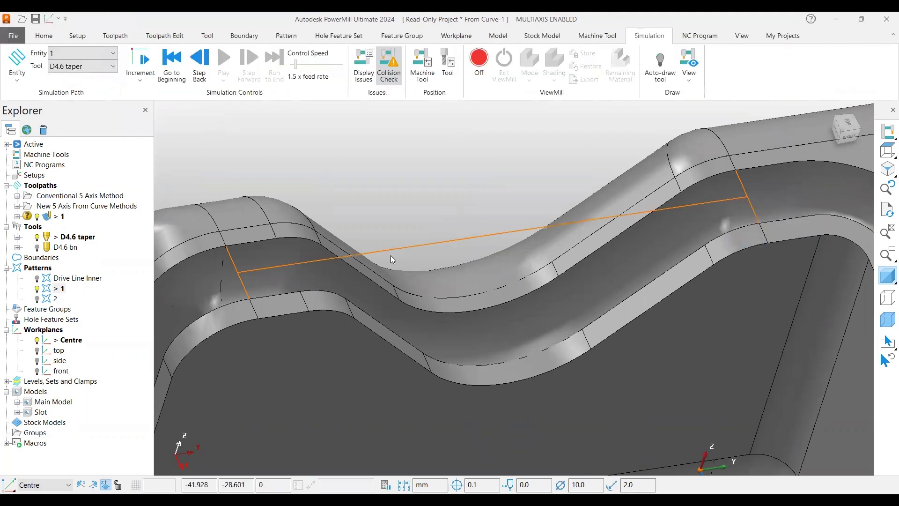
# Move the connecting line straight up along Z, clear above the part, and accept the curve edits
pyautogui.moveTo(379, 209); pyautogui.dragTo(645, 203, button='middle')
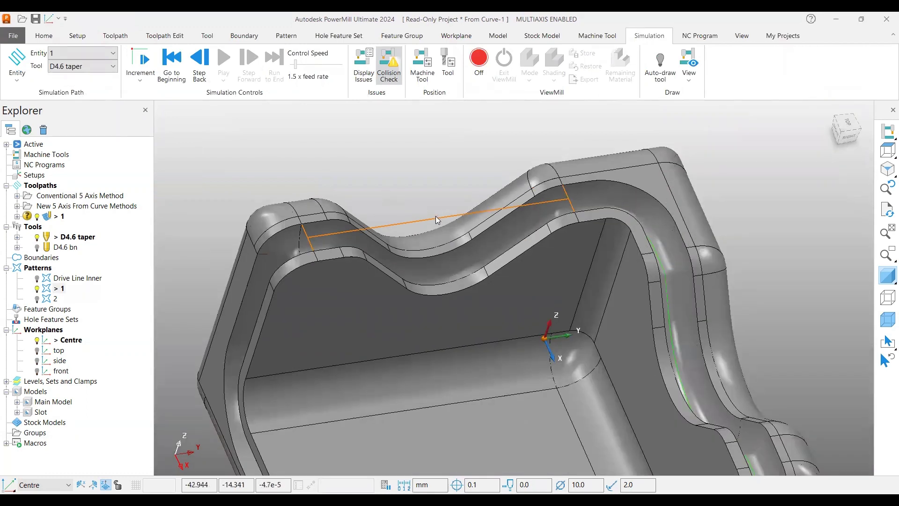
pyautogui.click(409, 222)
pyautogui.rightClick(408, 221)
pyautogui.click(445, 183)
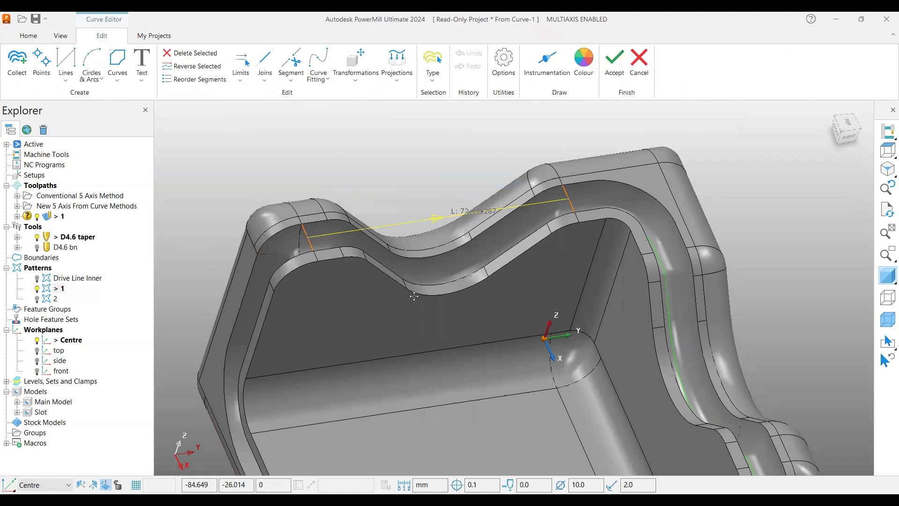
pyautogui.moveTo(414, 296); pyautogui.dragTo(560, 267, button='middle')
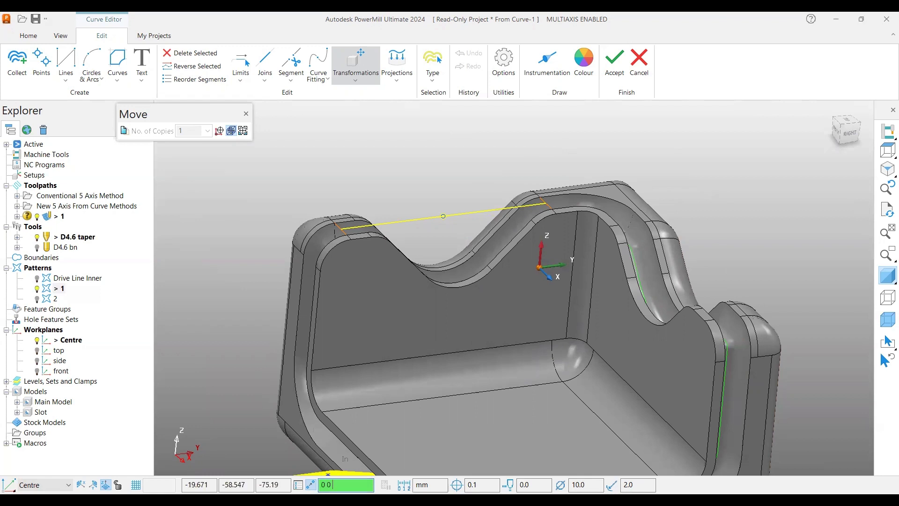
pyautogui.press('Return')
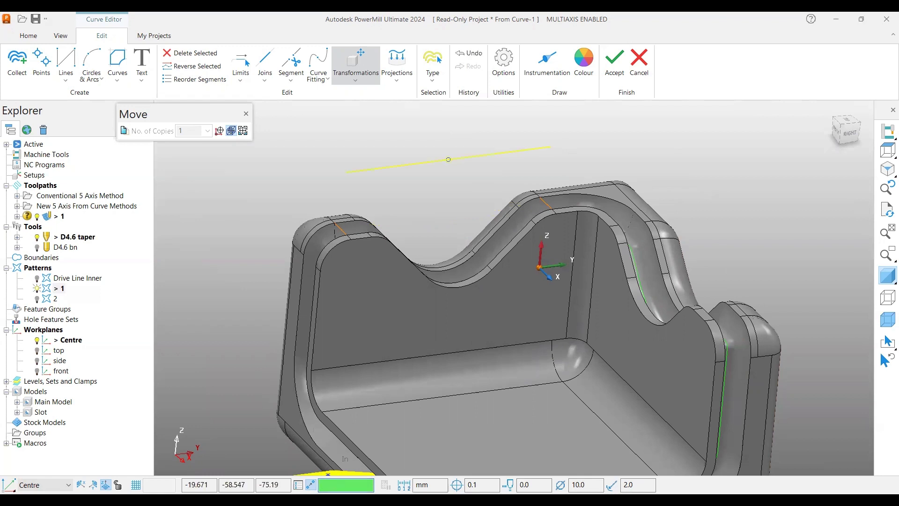
pyautogui.click(613, 70)
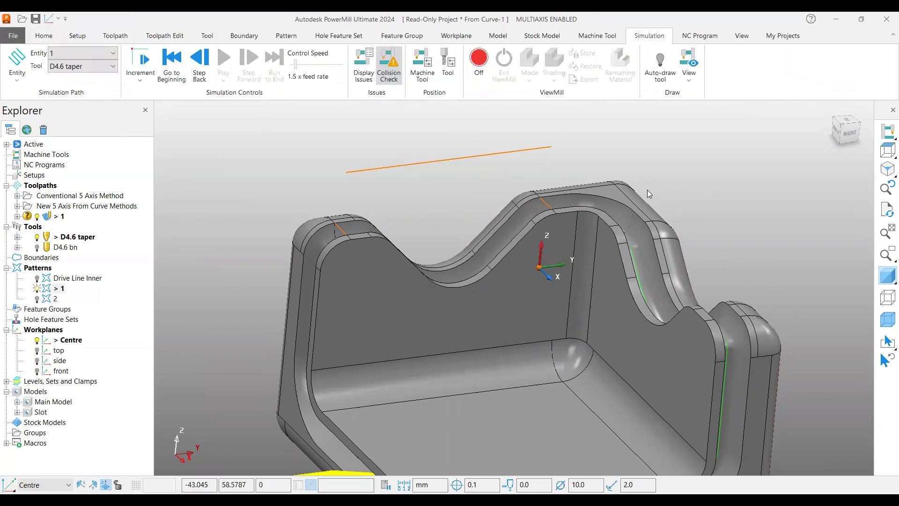
# Activate the Drive Line Inner pattern, hide pattern 1 and examine the rounded drive curve around the part
pyautogui.moveTo(796, 463); pyautogui.dragTo(735, 302, button='middle')
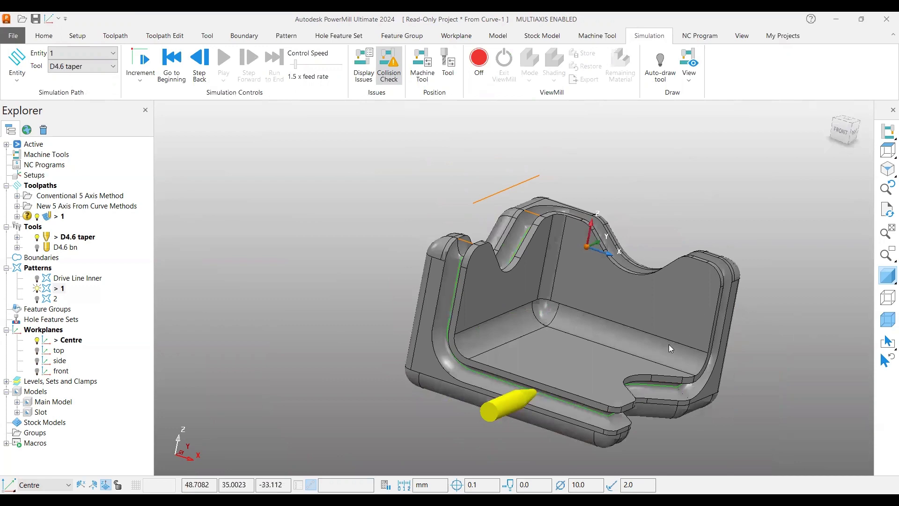
pyautogui.moveTo(645, 355); pyautogui.dragTo(417, 344, button='middle')
pyautogui.moveTo(334, 392); pyautogui.dragTo(568, 167, button='middle')
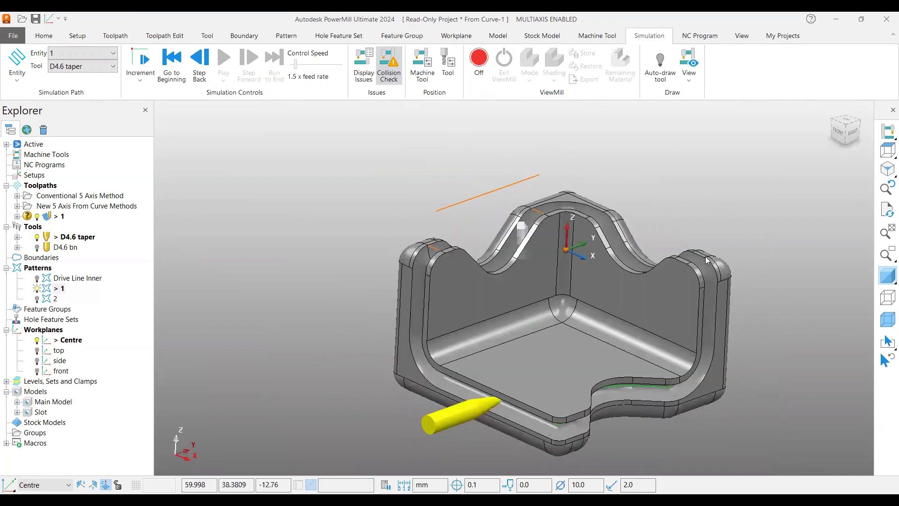
pyautogui.click(846, 123)
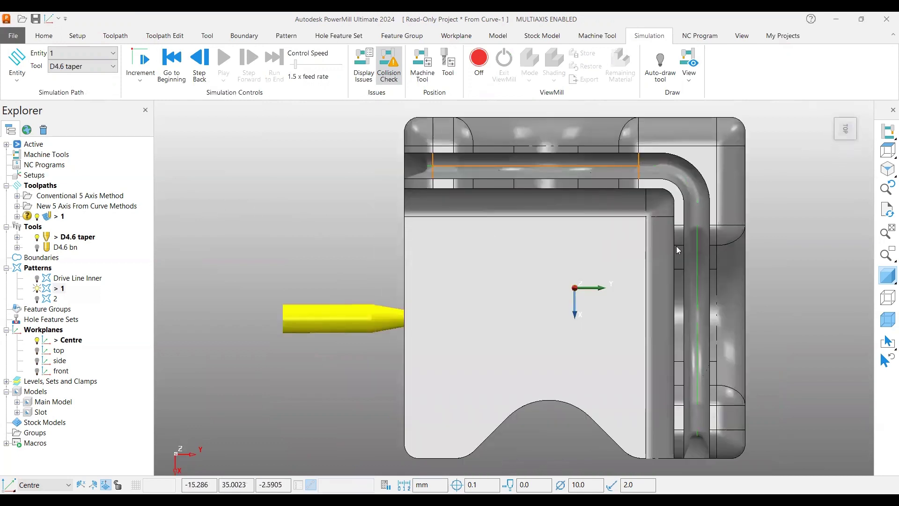
pyautogui.doubleClick(51, 281)
pyautogui.click(39, 291)
pyautogui.scroll(-2, 196, 272)
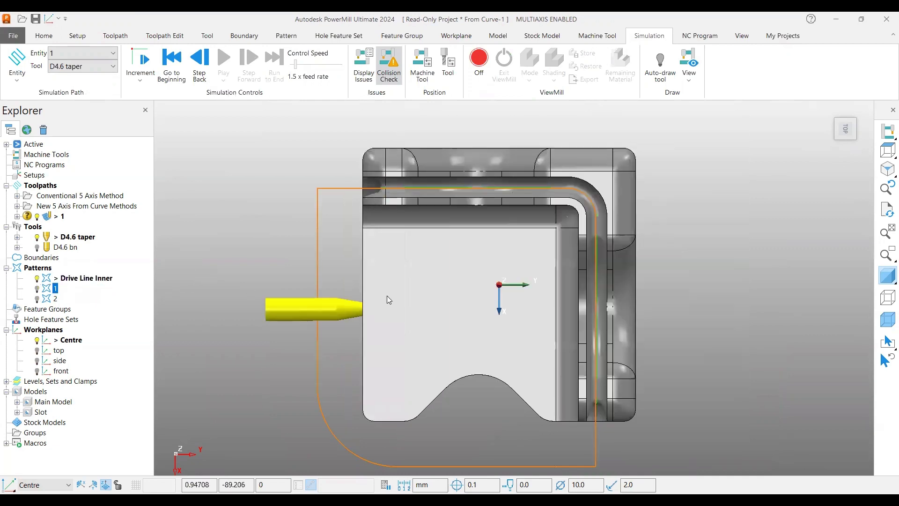
pyautogui.moveTo(481, 329); pyautogui.dragTo(569, 130, button='middle')
pyautogui.keyDown('shift'); pyautogui.moveTo(543, 198); pyautogui.dragTo(520, 234, button='middle'); pyautogui.keyUp('shift')
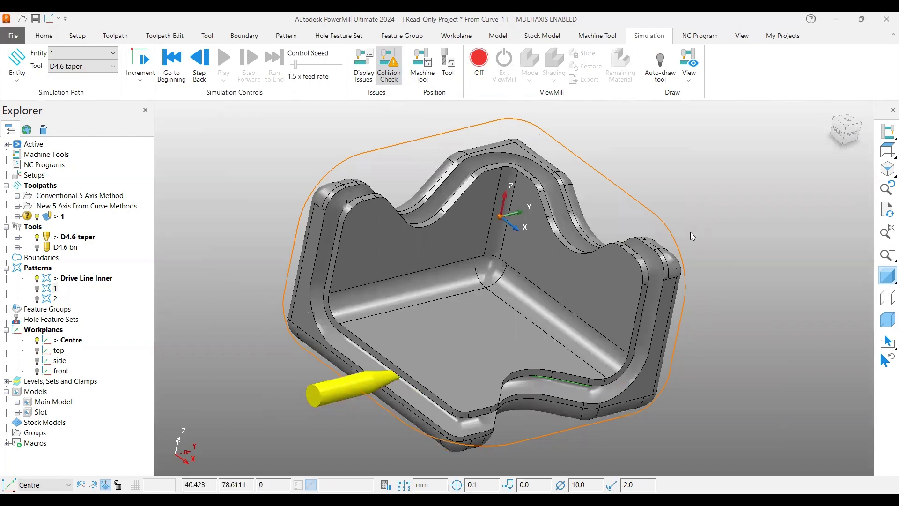
pyautogui.moveTo(687, 237); pyautogui.dragTo(604, 238, button='middle')
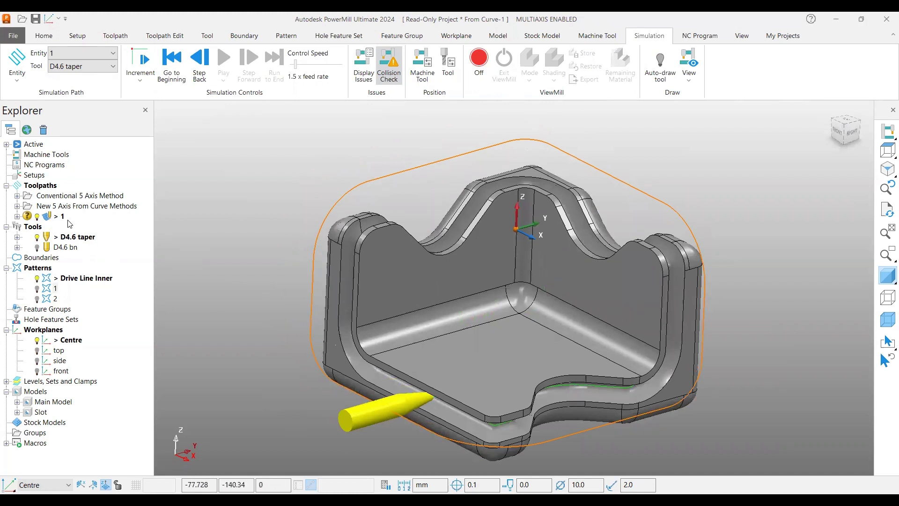
# Create a copy of toolpath 1
pyautogui.rightClick(57, 216)
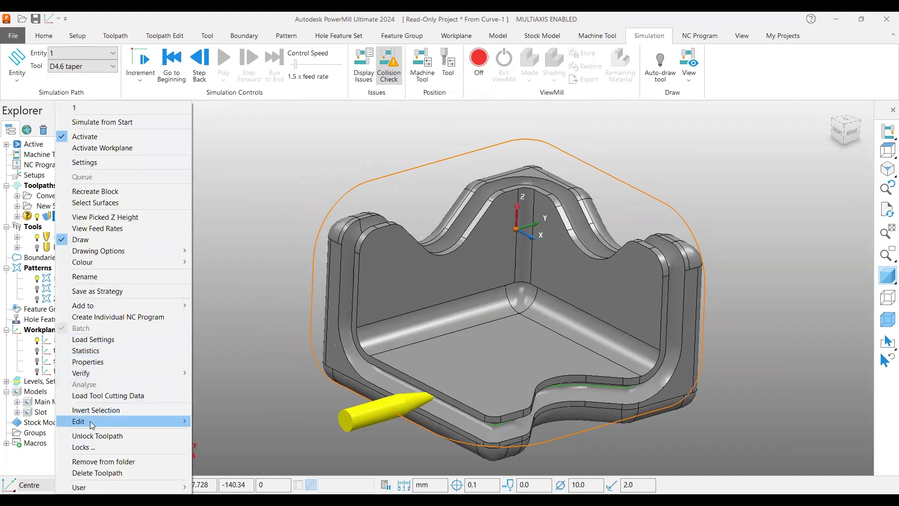
pyautogui.moveTo(90, 420)
pyautogui.click(229, 395)
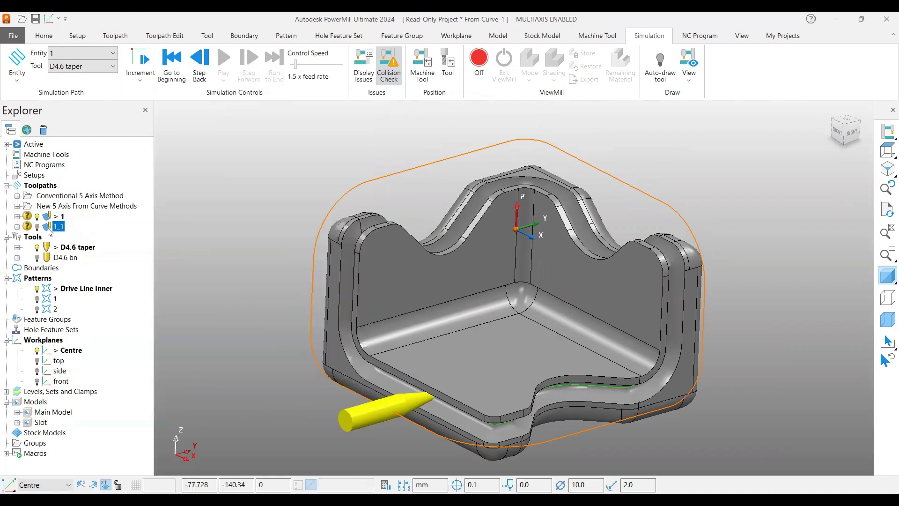
# Open the settings of toolpath 1_1 for editing and set its tool axis to From curve with the Drive Line Inner pattern
pyautogui.click(58, 227)
pyautogui.rightClick(60, 229)
pyautogui.click(89, 161)
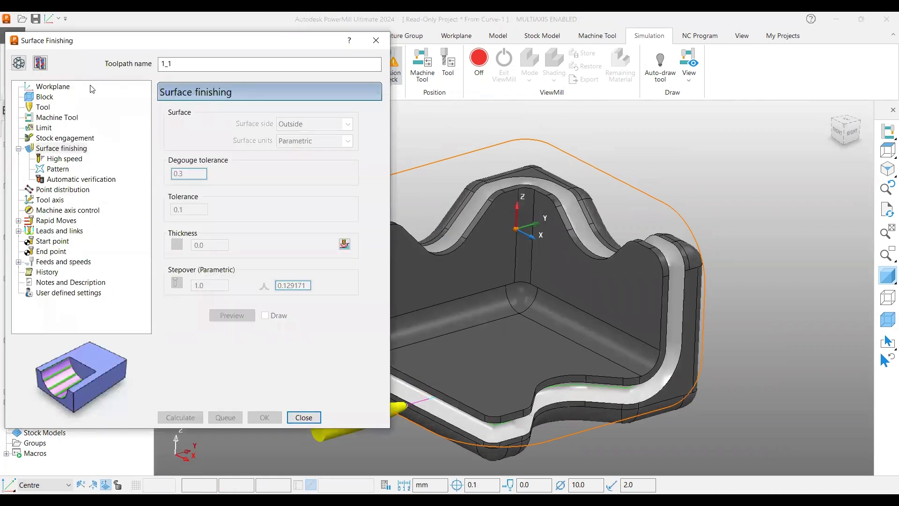
pyautogui.click(22, 65)
pyautogui.click(54, 201)
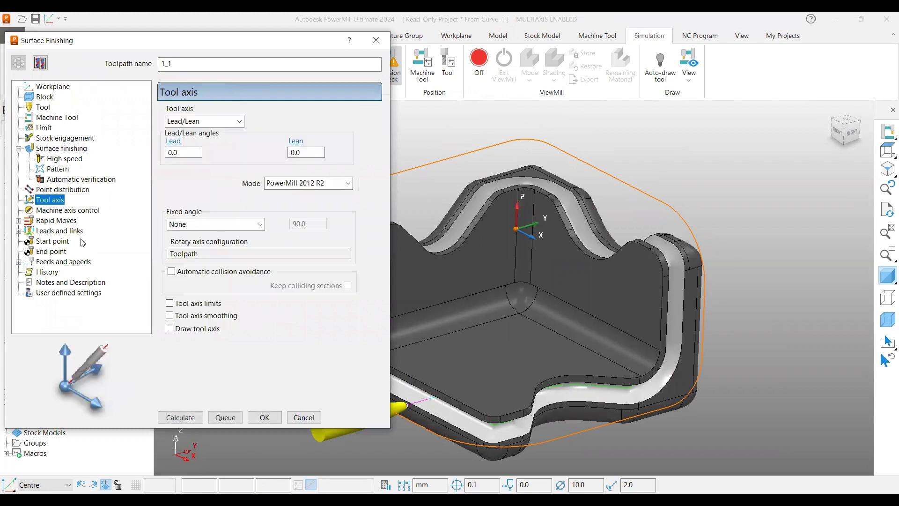
pyautogui.click(204, 124)
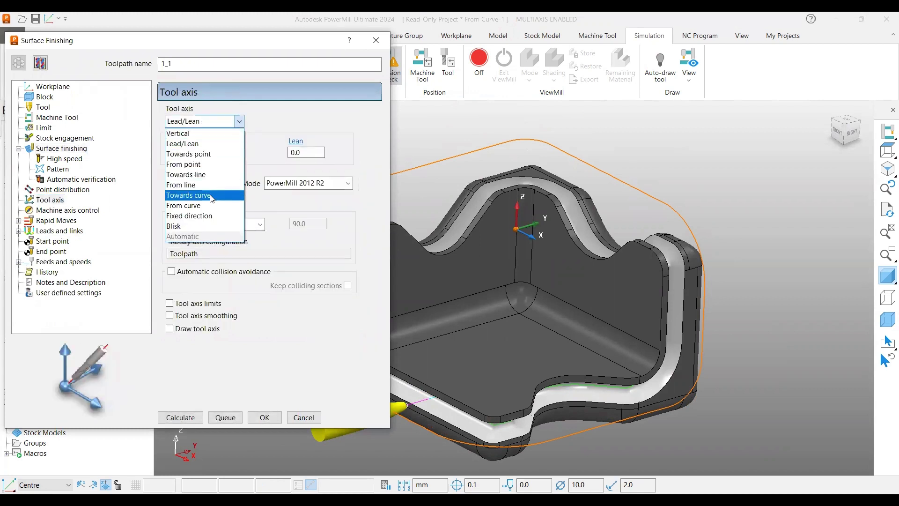
pyautogui.click(209, 209)
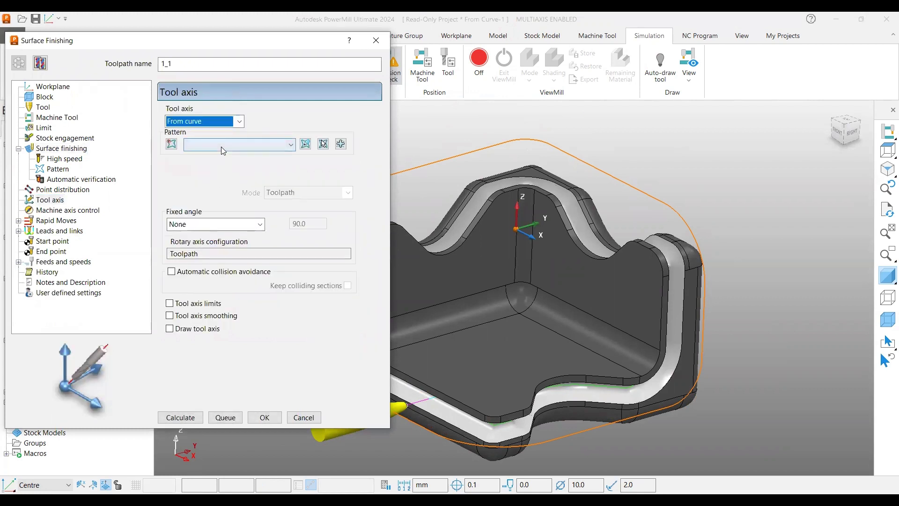
pyautogui.click(221, 147)
pyautogui.click(207, 165)
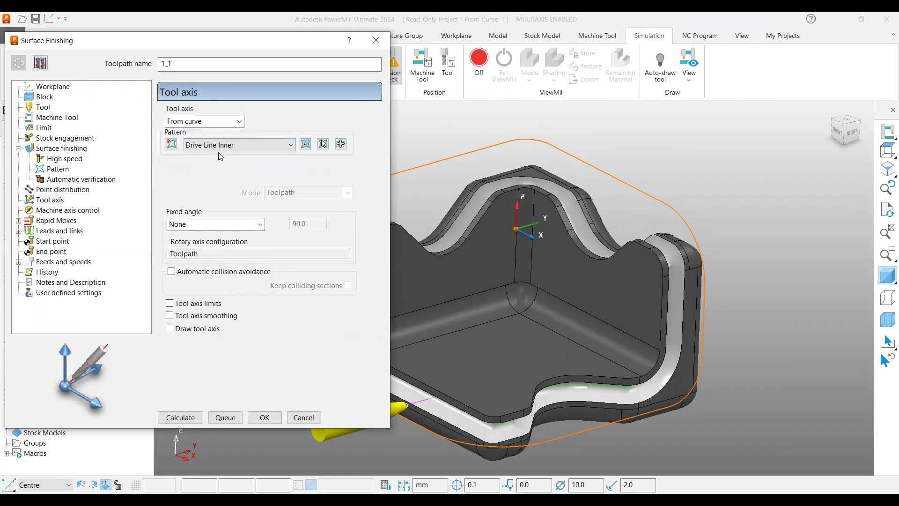
# Check the drive curve around the slot, calculate toolpath 1_1 and close its settings
pyautogui.moveTo(567, 282)
pyautogui.mouseDown(button='middle')
pyautogui.moveTo(552, 276)
pyautogui.moveTo(599, 305)
pyautogui.moveTo(574, 246)
pyautogui.mouseUp(button='middle')
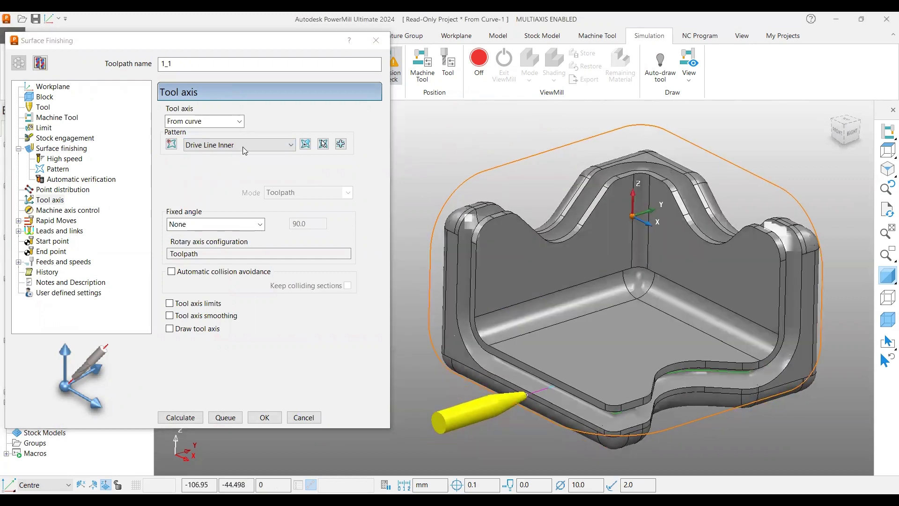
pyautogui.keyDown('shift'); pyautogui.moveTo(605, 281); pyautogui.dragTo(581, 268, button='middle'); pyautogui.keyUp('shift')
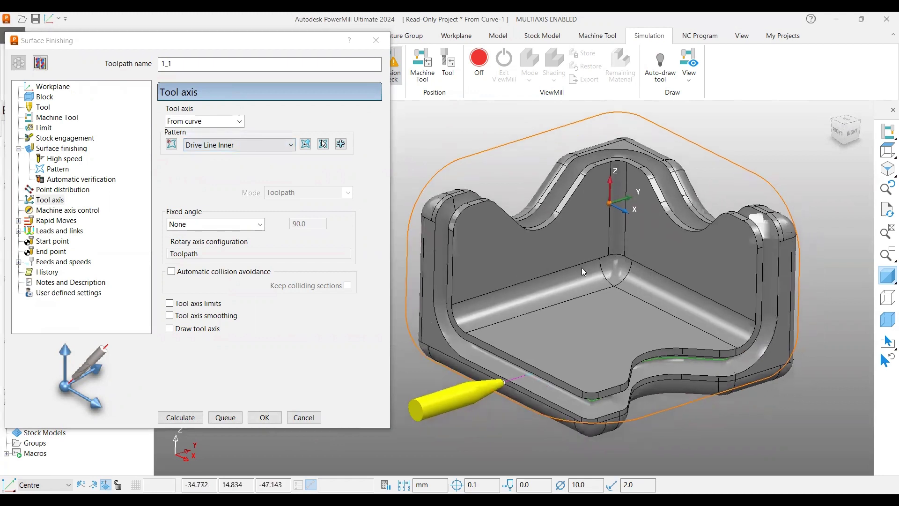
pyautogui.click(187, 419)
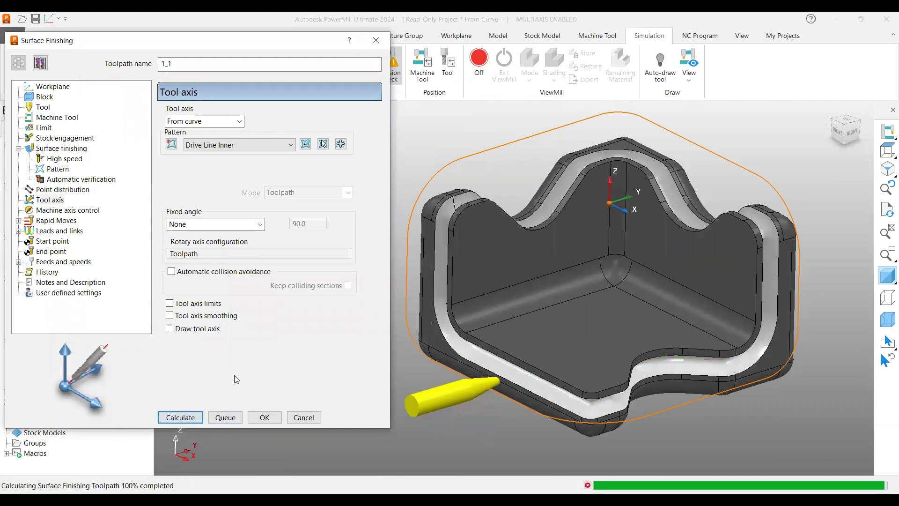
pyautogui.click(304, 418)
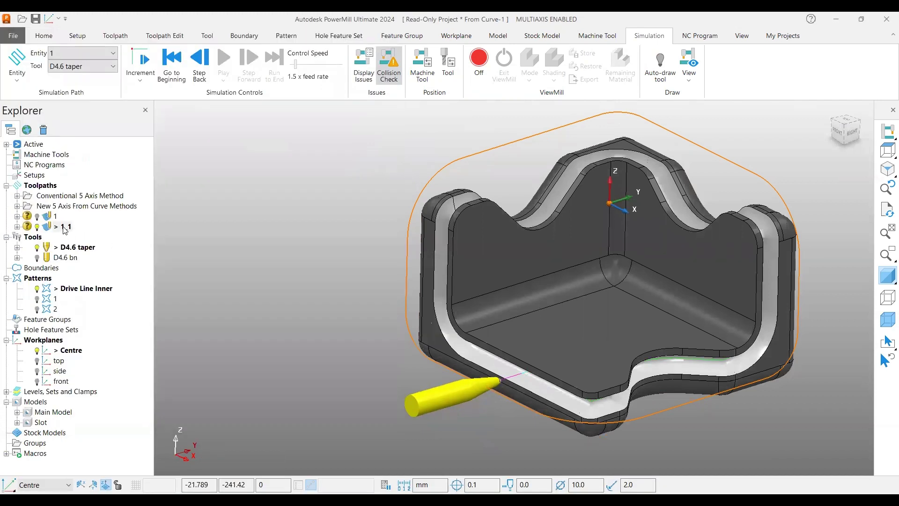
# Run the simulation of toolpath 1_1 from its start with the D4.6 taper tool
pyautogui.rightClick(64, 228)
pyautogui.click(108, 121)
pyautogui.click(223, 61)
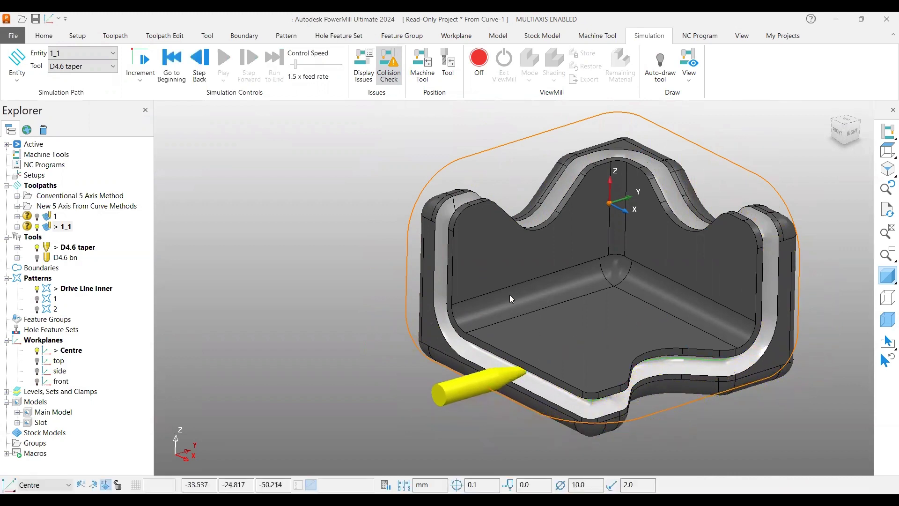
# Examine the slot, the Drive Line Inner curve and the tool's orientation up close from several directions, including the front
pyautogui.moveTo(512, 288); pyautogui.dragTo(462, 274, button='middle')
pyautogui.keyDown('shift'); pyautogui.moveTo(540, 230); pyautogui.dragTo(464, 251, button='middle'); pyautogui.keyUp('shift')
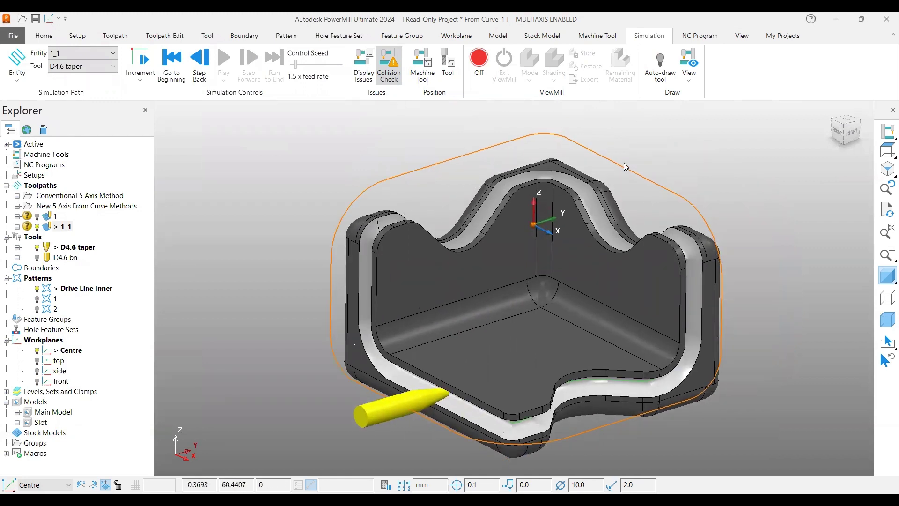
pyautogui.scroll(2, 594, 277)
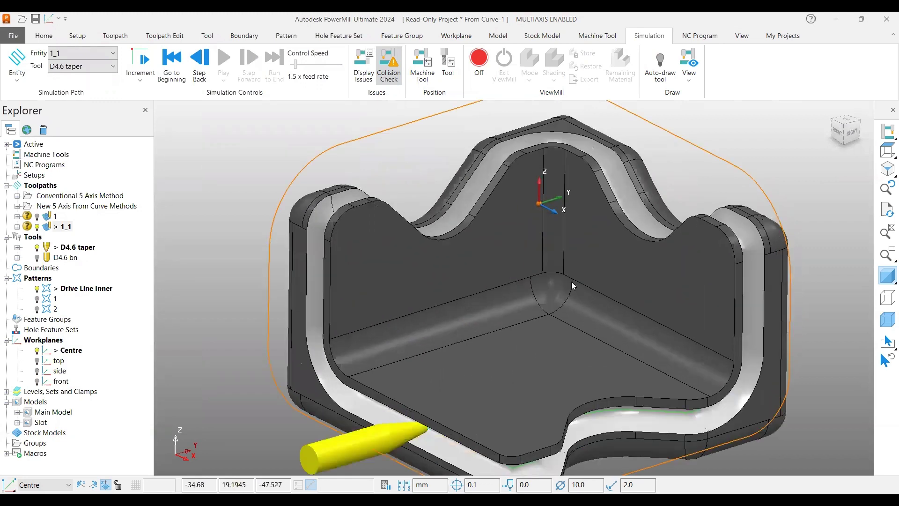
pyautogui.moveTo(594, 278); pyautogui.dragTo(614, 143, button='middle')
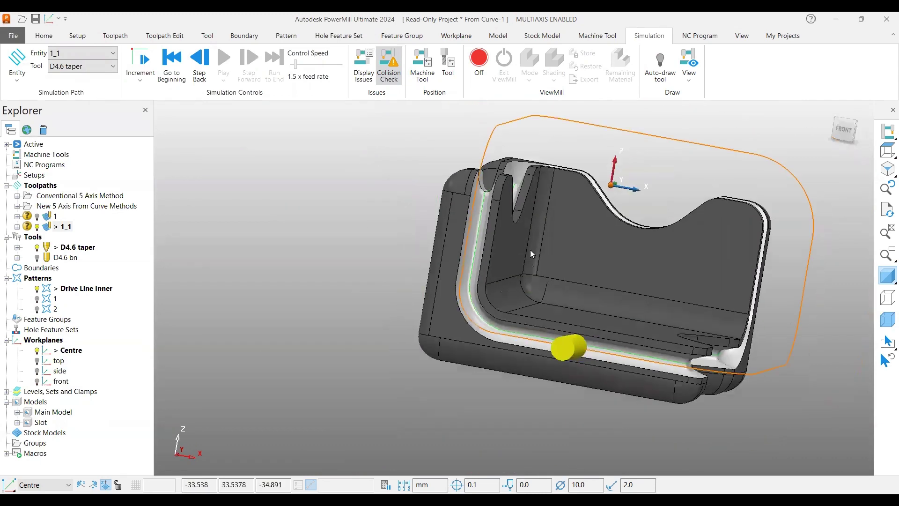
pyautogui.moveTo(535, 256); pyautogui.dragTo(451, 301, button='middle')
pyautogui.keyDown('shift'); pyautogui.moveTo(512, 291); pyautogui.dragTo(489, 289, button='middle'); pyautogui.keyUp('shift')
pyautogui.scroll(-1, 489, 288)
pyautogui.moveTo(526, 259); pyautogui.dragTo(492, 325, button='middle')
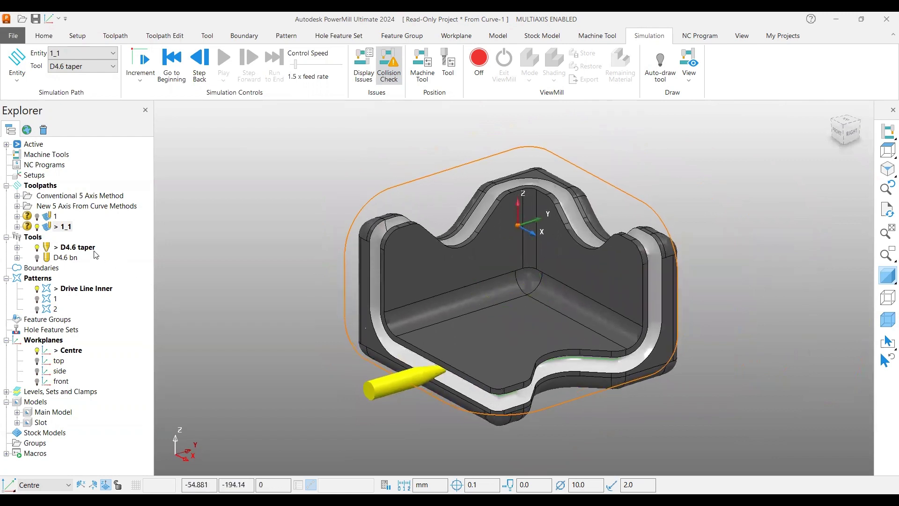
# Replay the toolpath 1_1 simulation from the beginning to check the tool axis motion around the whole slot
pyautogui.rightClick(67, 227)
pyautogui.click(107, 120)
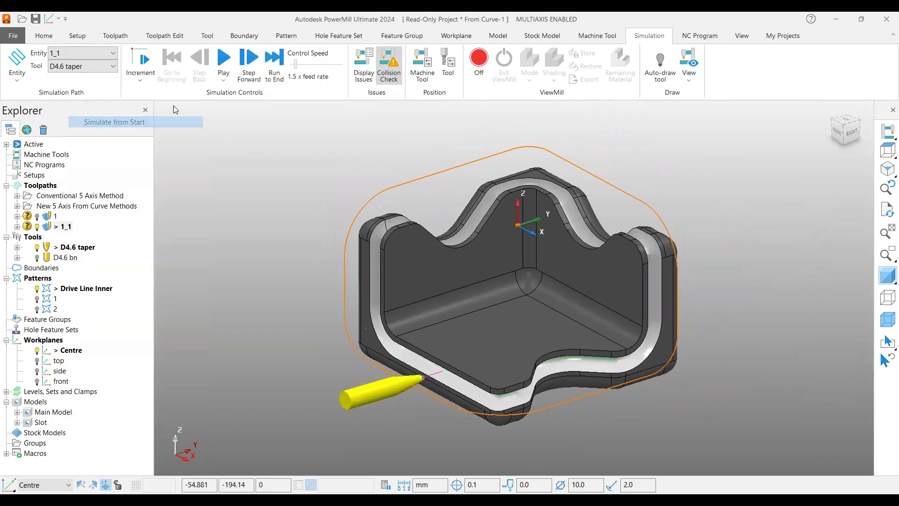
pyautogui.click(218, 62)
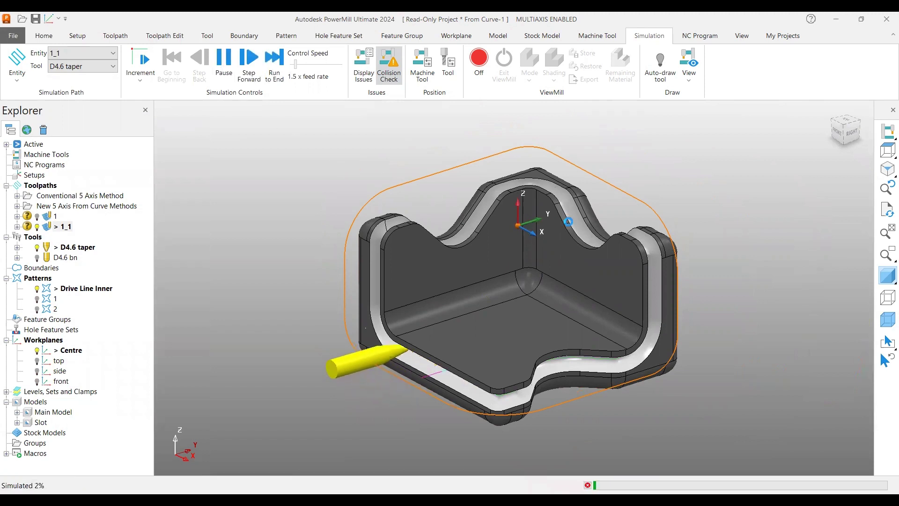